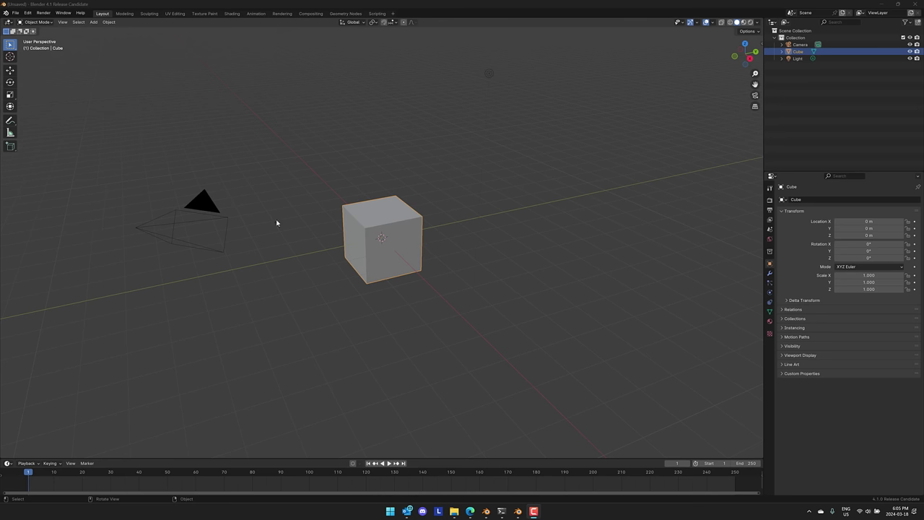
Step: Delete the default cube, and in File Explorer open the 3d Model folder inside Downloads > rubber-duck > source
key(x)
click(386, 248)
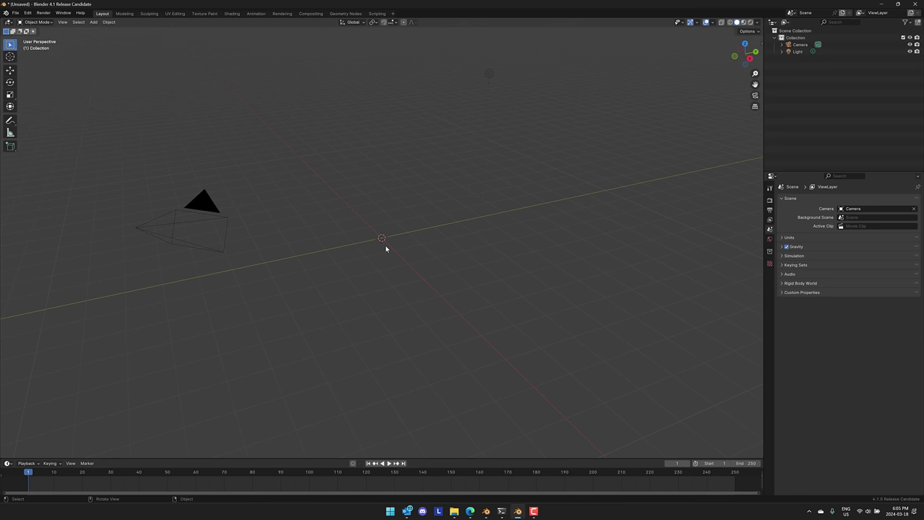
click(455, 511)
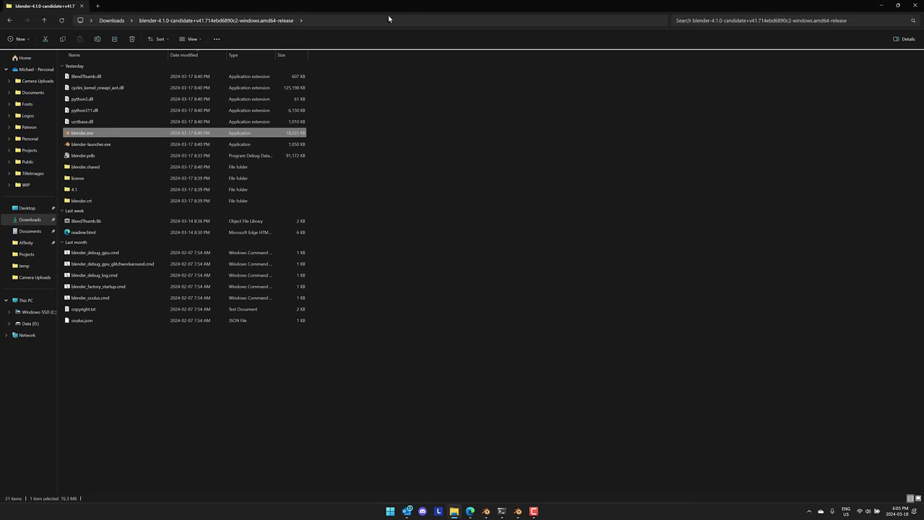
click(29, 221)
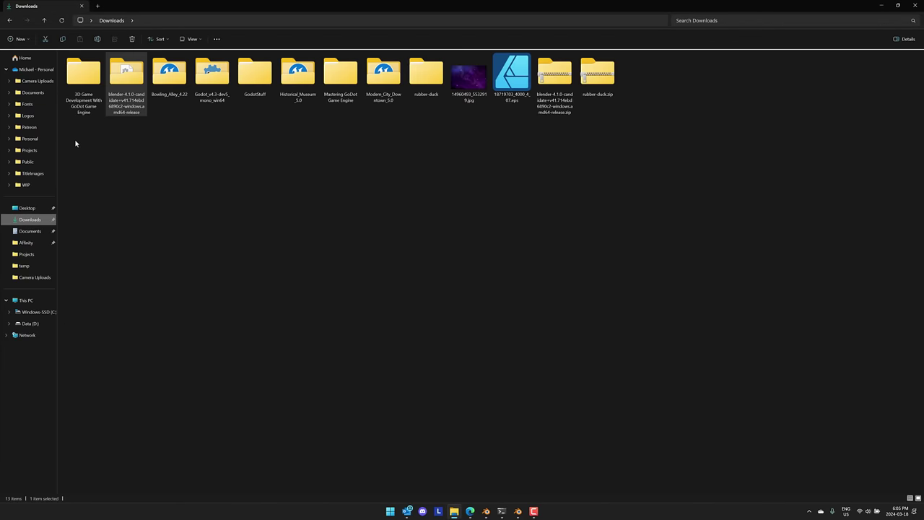
double_click(437, 74)
double_click(106, 77)
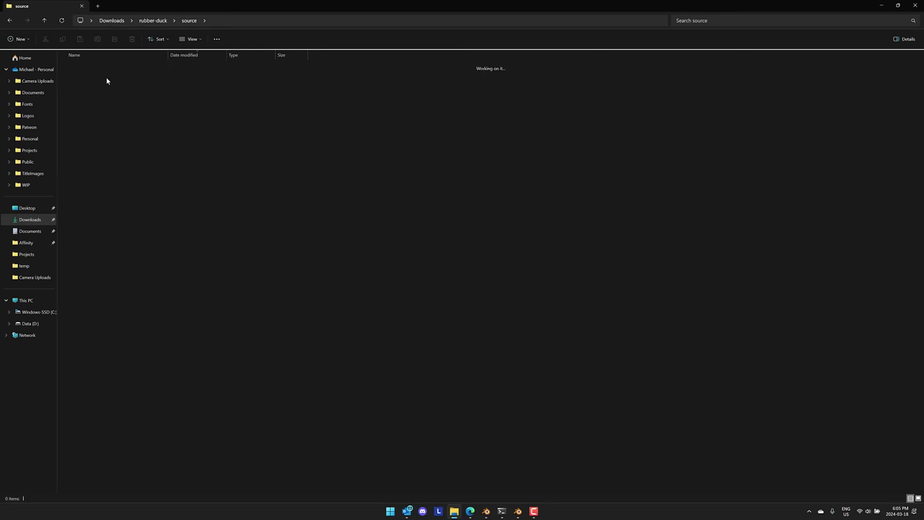
double_click(106, 77)
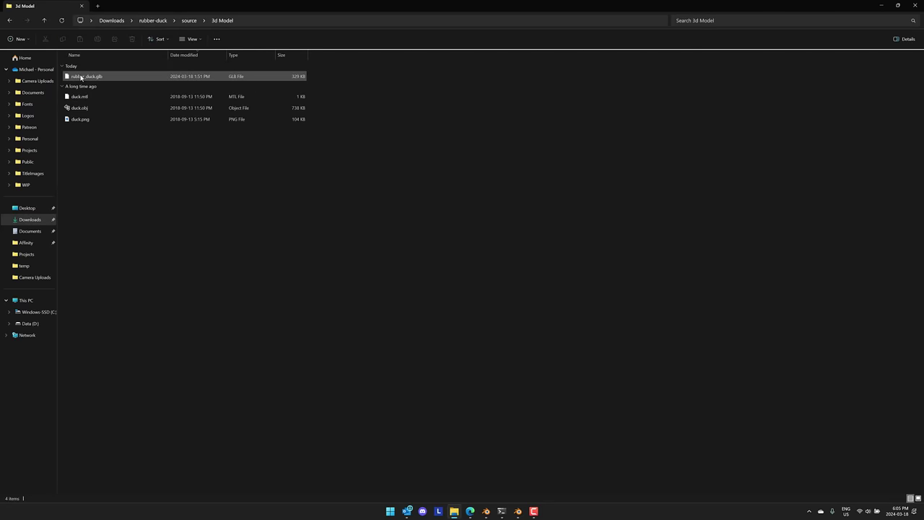
Step: Import duck.obj from the 3d Model folder into the Blender scene and display the duck in Rendered shading
double_click(518, 4)
drag(464, 213, 719, 159)
drag(554, 260, 391, 243)
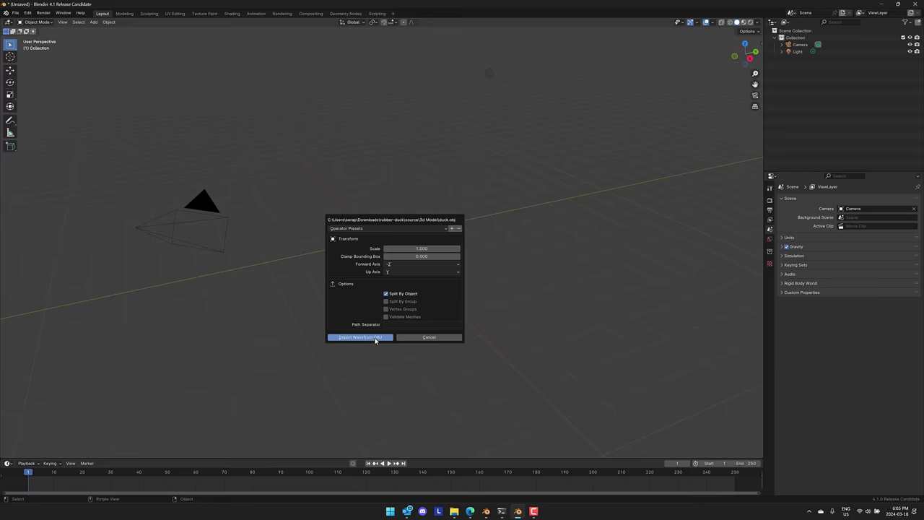
click(375, 338)
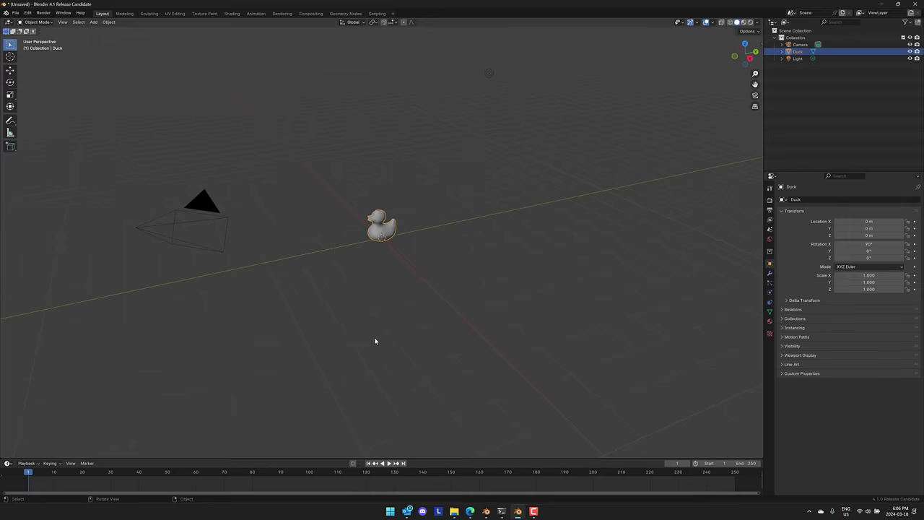
click(751, 22)
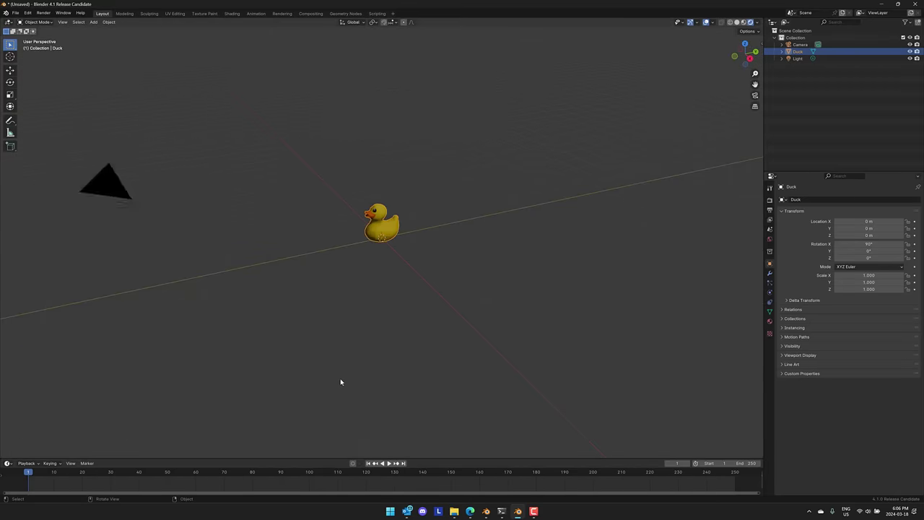
scroll(364, 332, up, 4)
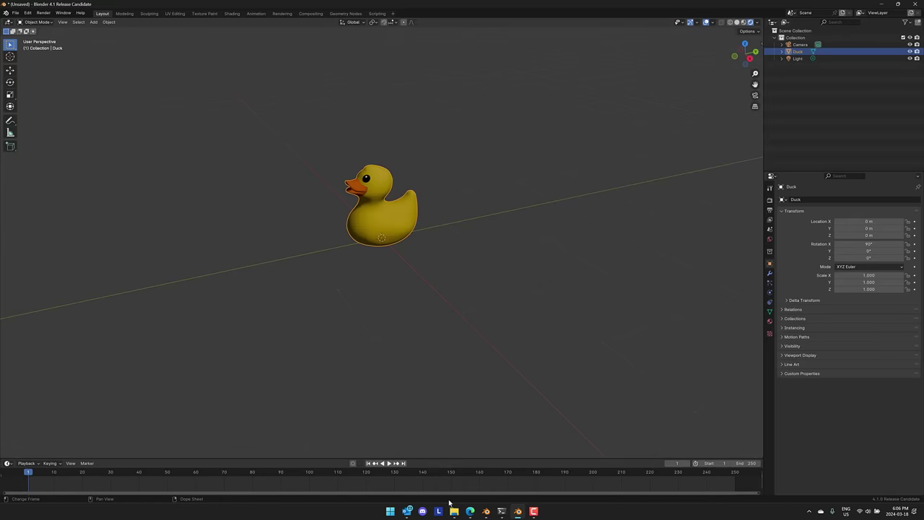
Step: Try to import rubber_duck.glb from the 3d Model folder in File Explorer into the Blender scene
mouse_move(456, 511)
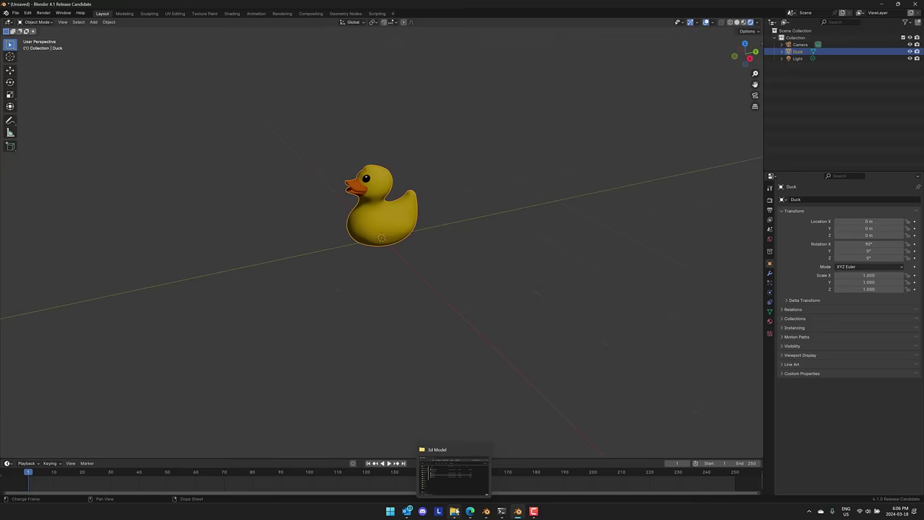
click(456, 512)
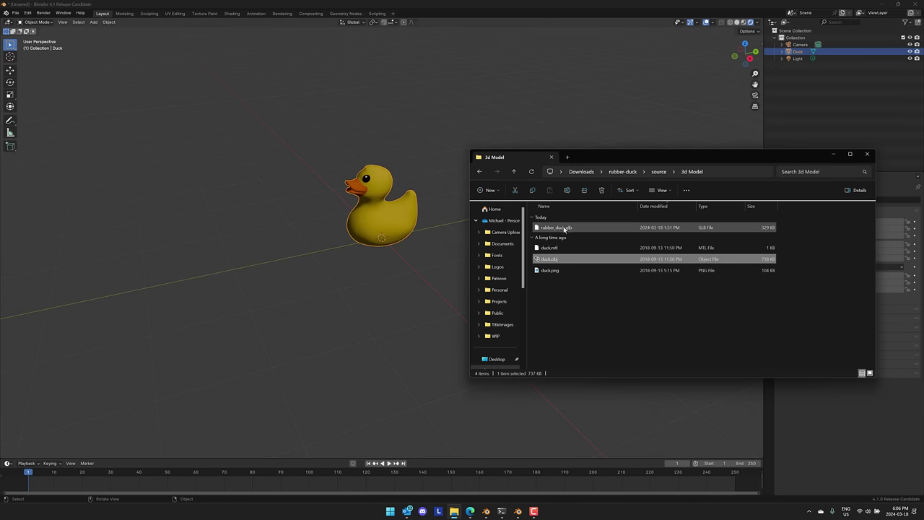
drag(564, 228, 259, 235)
click(260, 250)
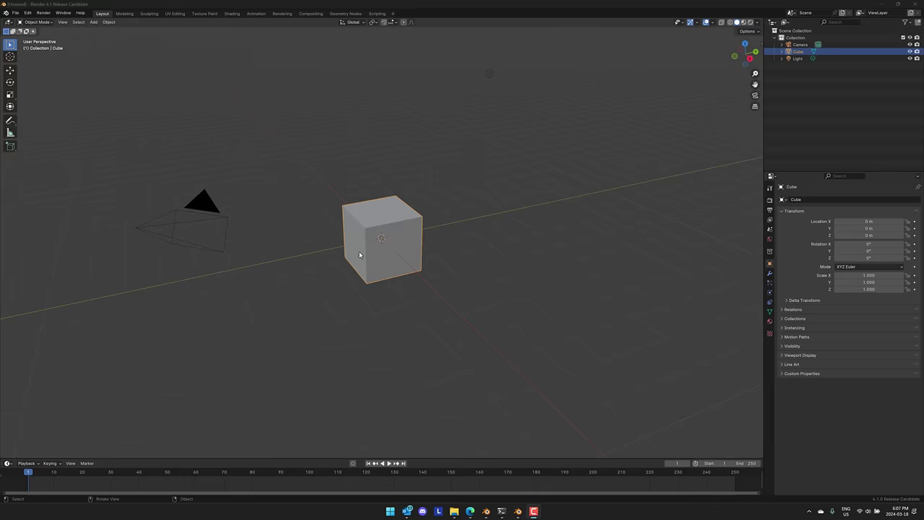
Step: Delete the default cube and add a Monkey mesh to the scene
key(x)
click(367, 250)
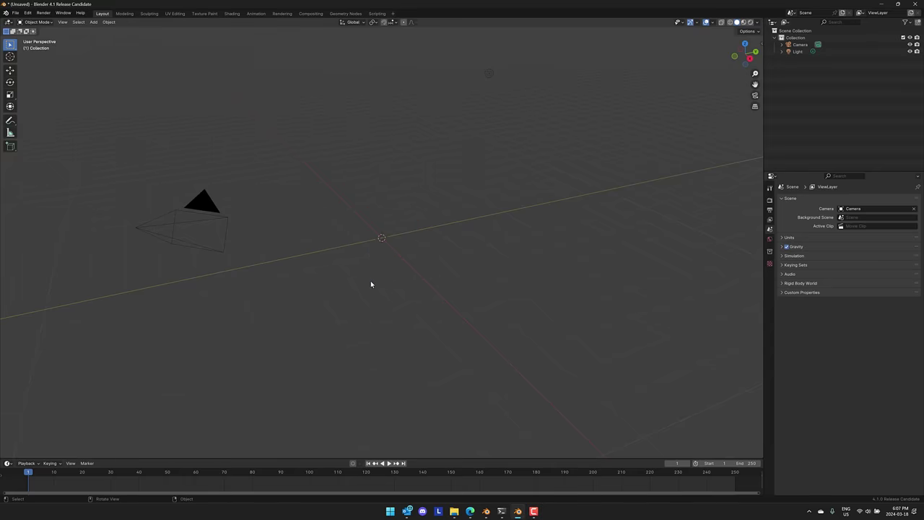
click(93, 22)
mouse_move(102, 30)
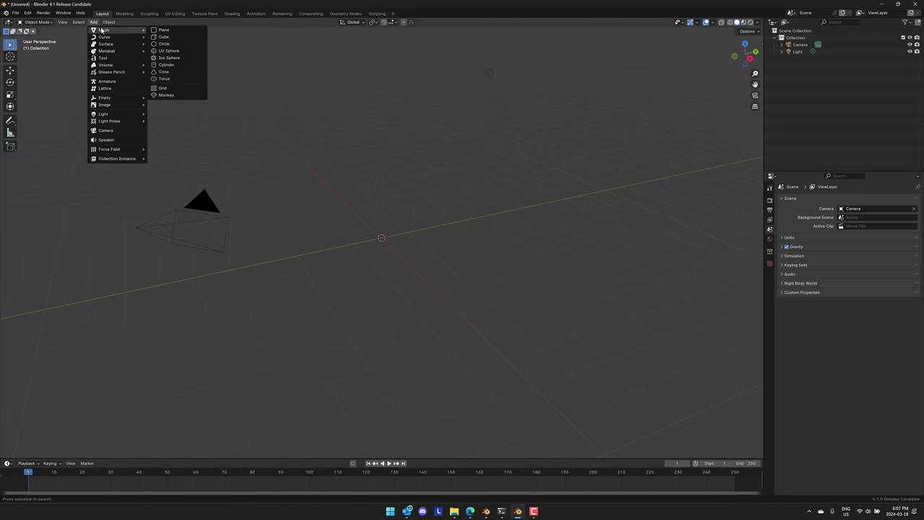
click(172, 95)
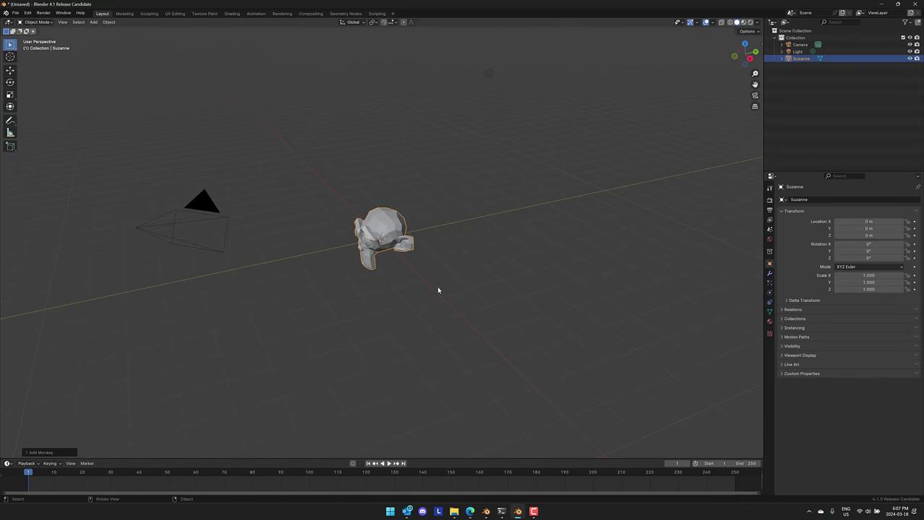
middle_drag(440, 289, 491, 274)
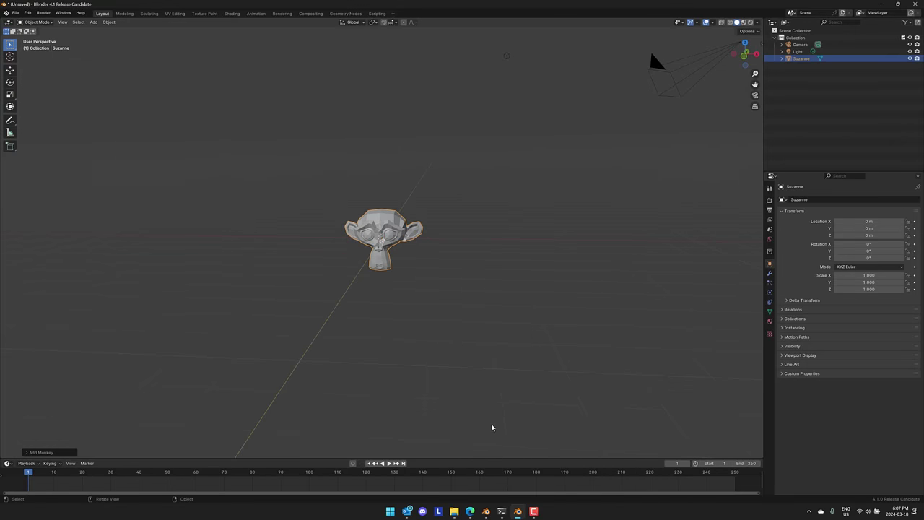
Step: Switch to the Blender 4.0 window and start a new General file without saving the current scene
click(486, 514)
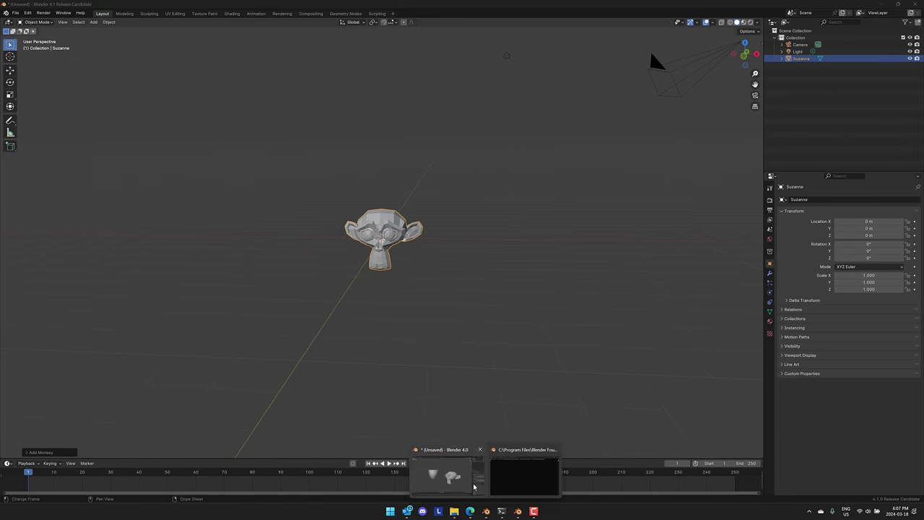
click(524, 473)
click(15, 13)
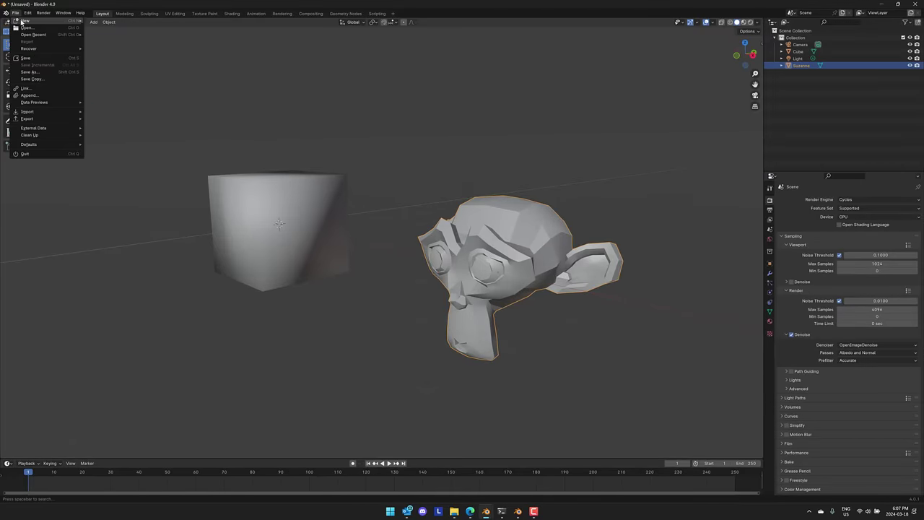
click(96, 25)
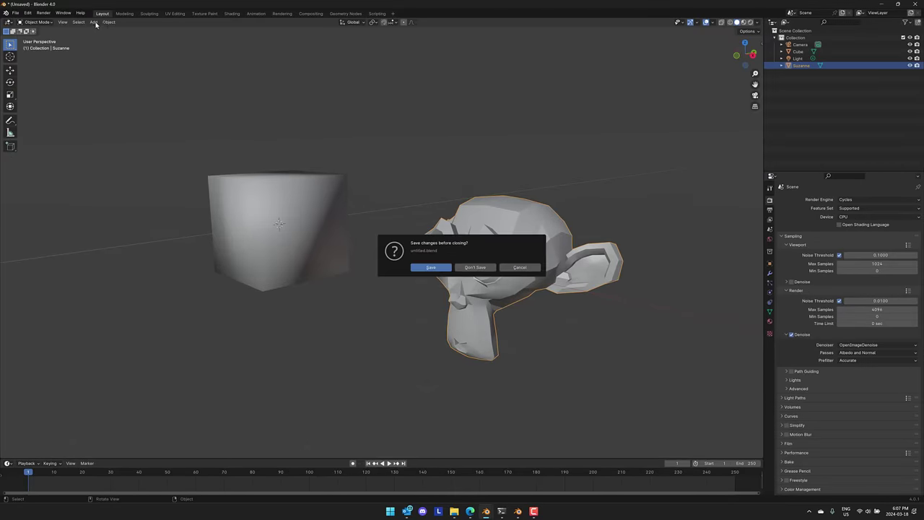
click(484, 268)
Step: Replace the new scene's default cube with a Monkey mesh
key(x)
click(389, 250)
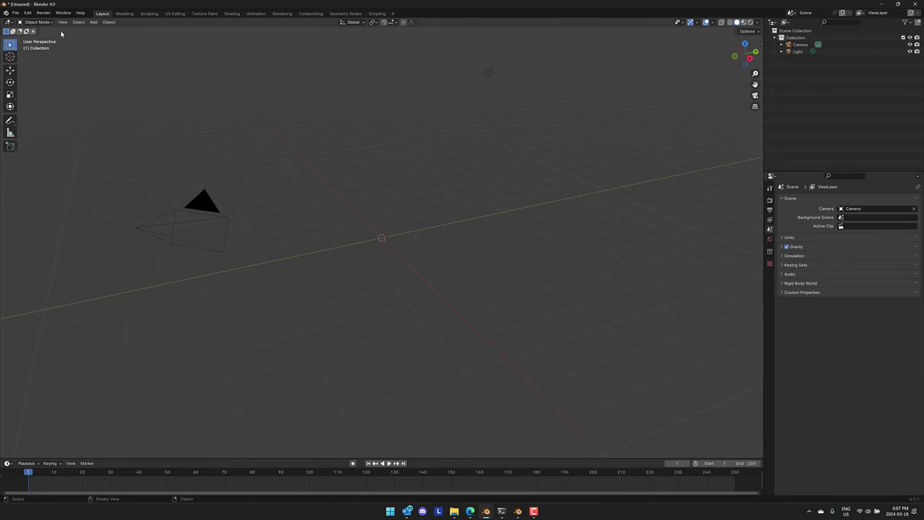
click(93, 22)
mouse_move(108, 30)
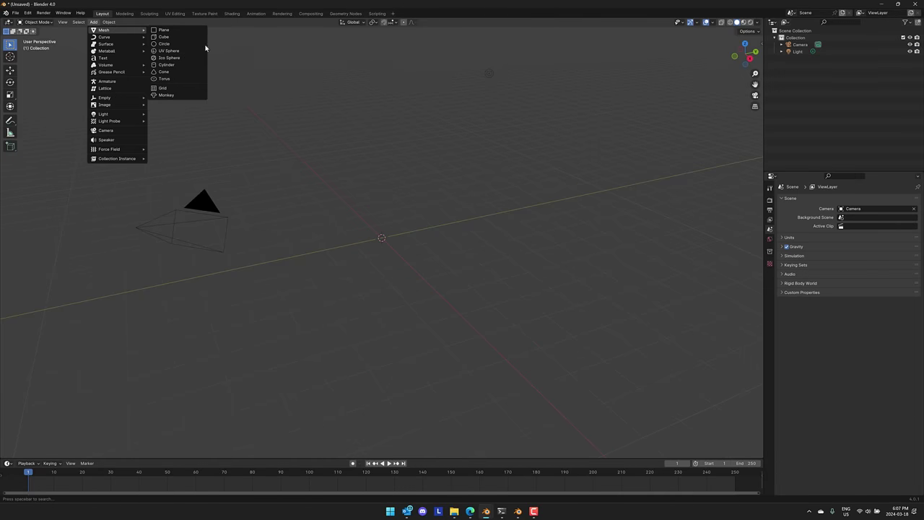
click(166, 95)
Step: Apply Shade Smooth to the monkey head
middle_drag(334, 243, 395, 251)
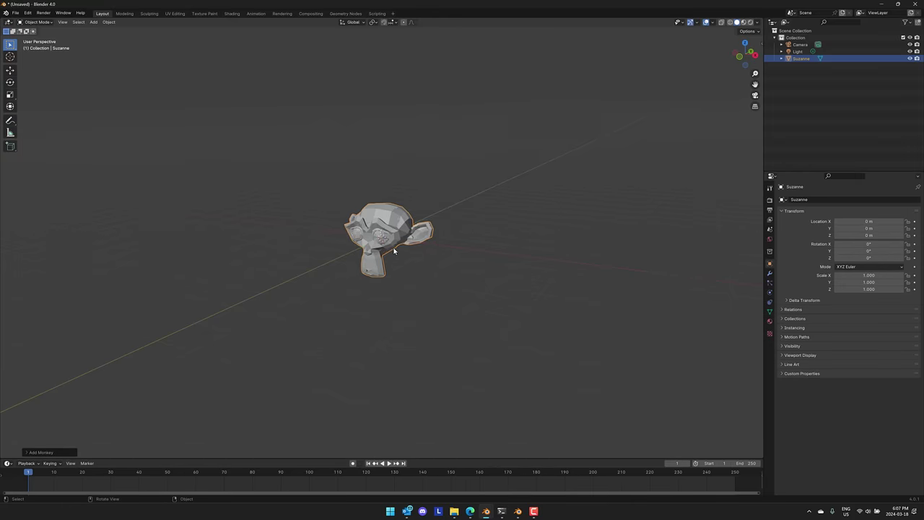
scroll(394, 251, up, 5)
right_click(394, 191)
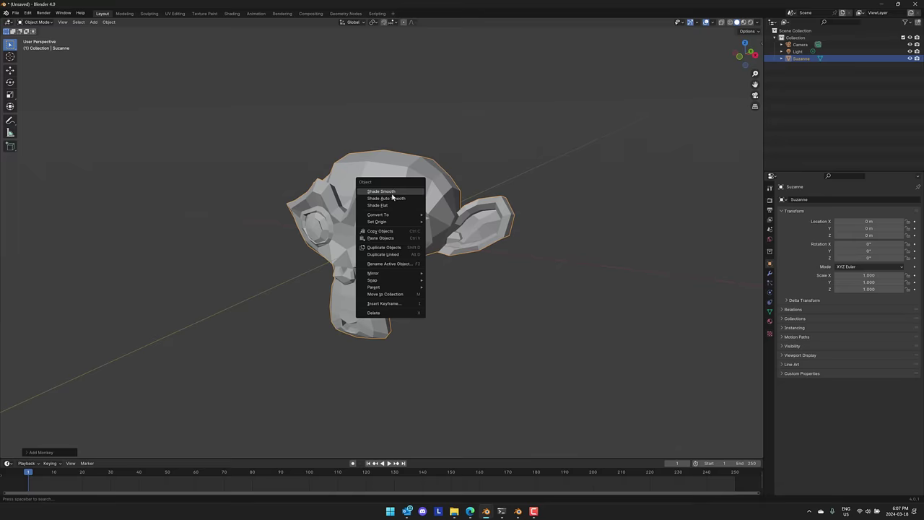
click(393, 193)
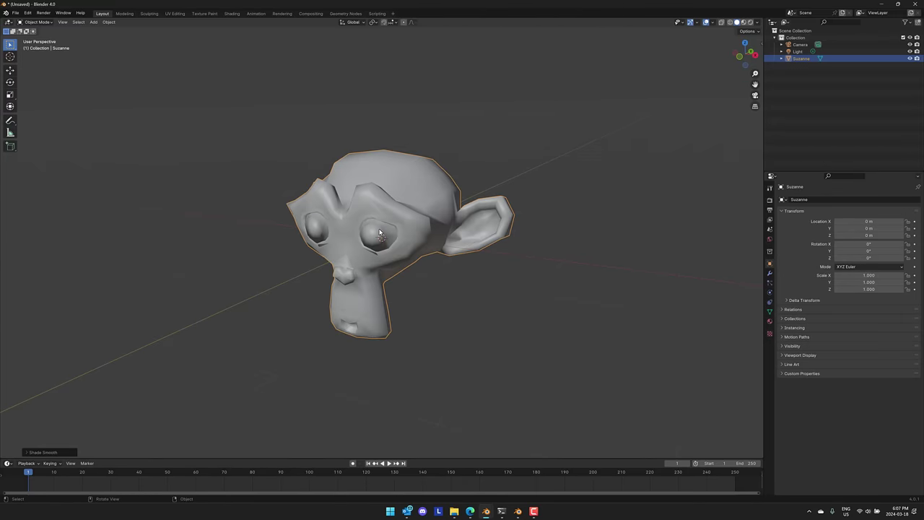
Step: Switch to the Blender 4.1 window and apply Shade Smooth by Angle to its monkey head
mouse_move(518, 511)
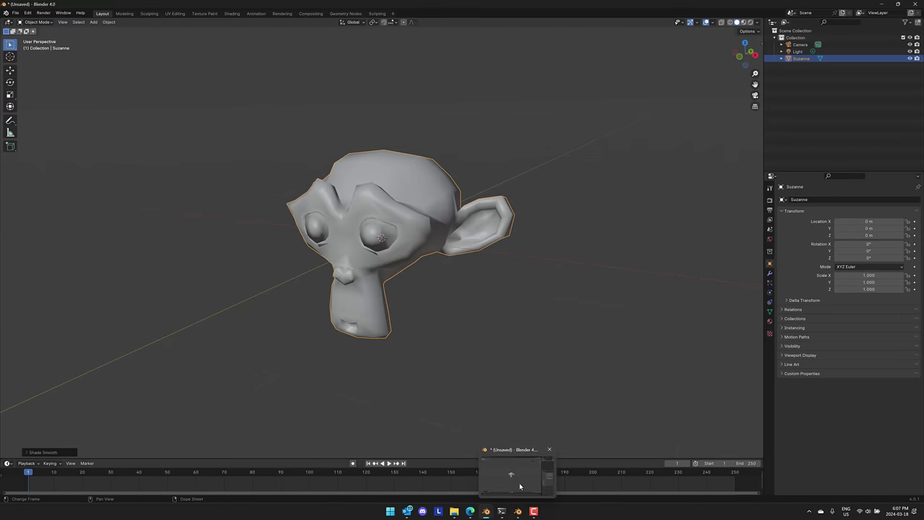
click(520, 486)
middle_drag(464, 367, 450, 347)
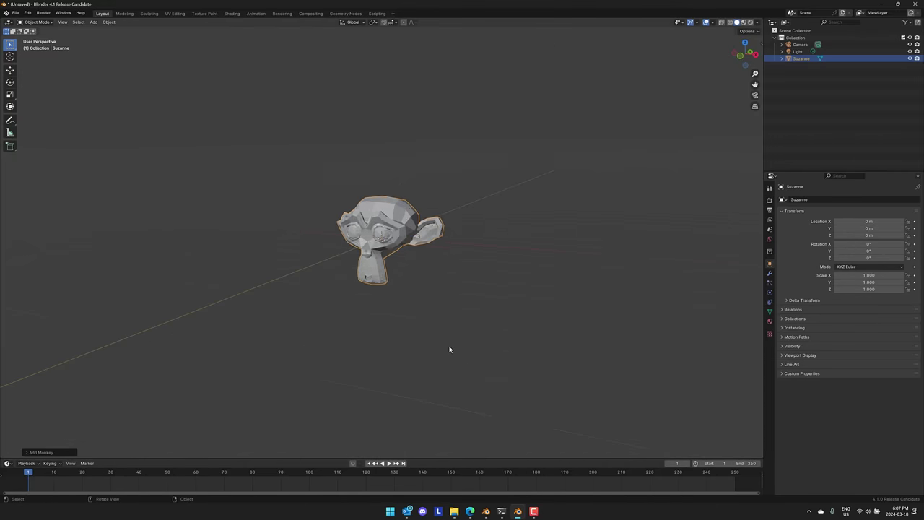
scroll(441, 341, up, 5)
right_click(396, 189)
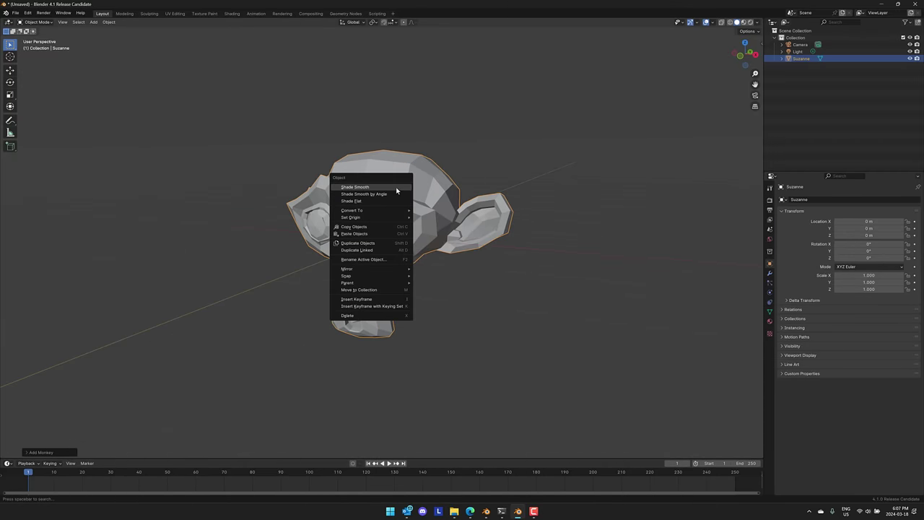
click(383, 195)
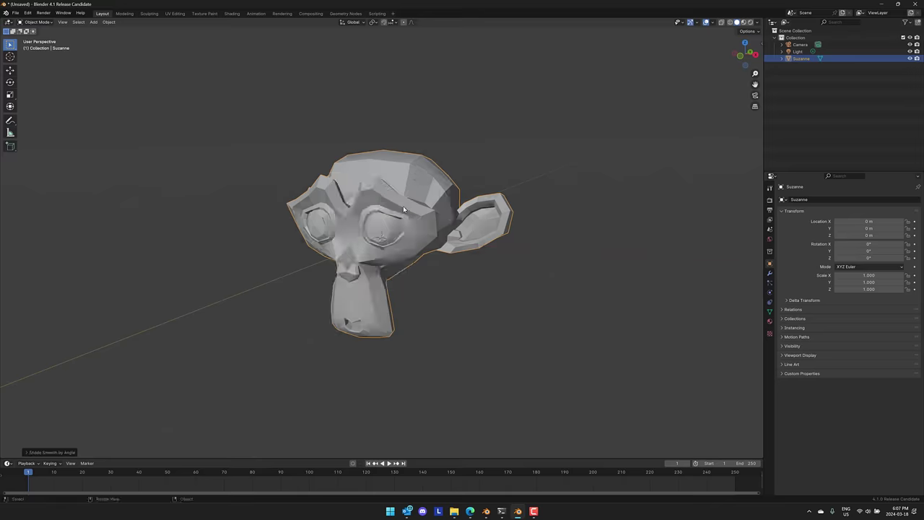
Step: Examine the Shade Smooth by Angle settings and the monkey's marked edges in Edit Mode, and return to Object Mode
click(57, 452)
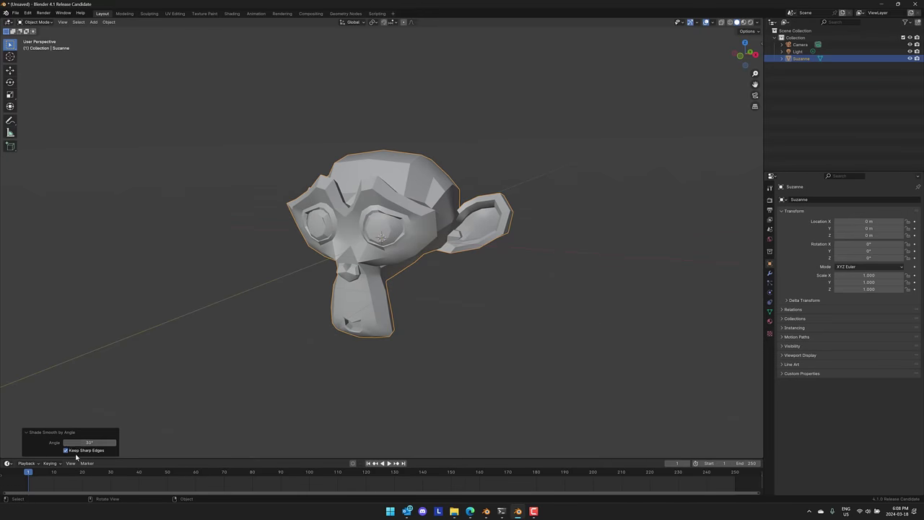
key(Tab)
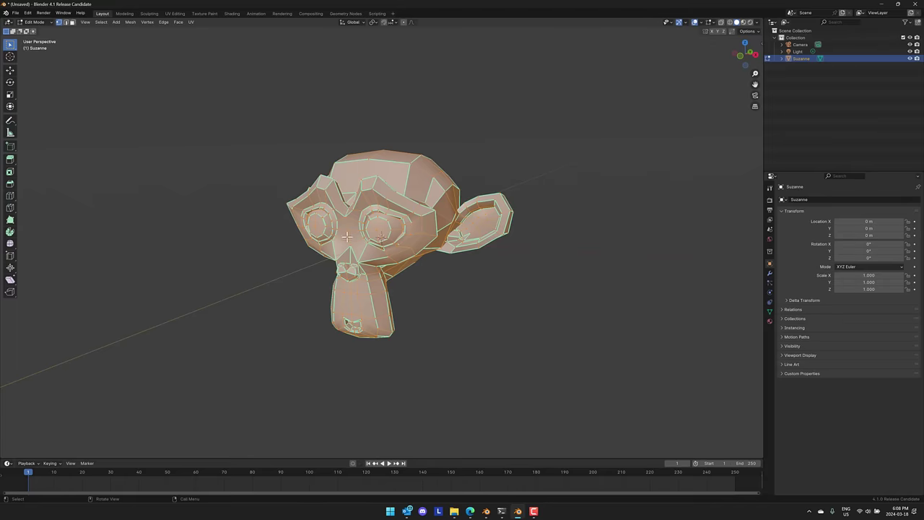
scroll(345, 232, down, 1)
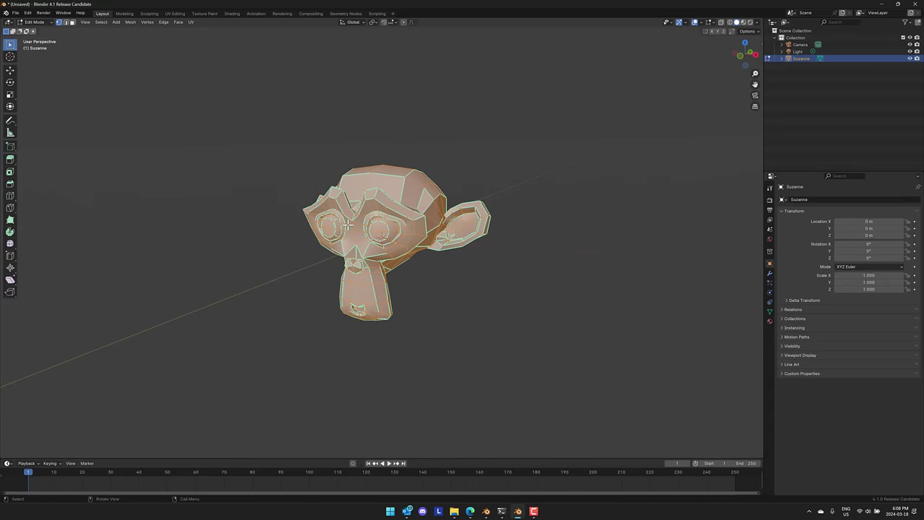
key(Tab)
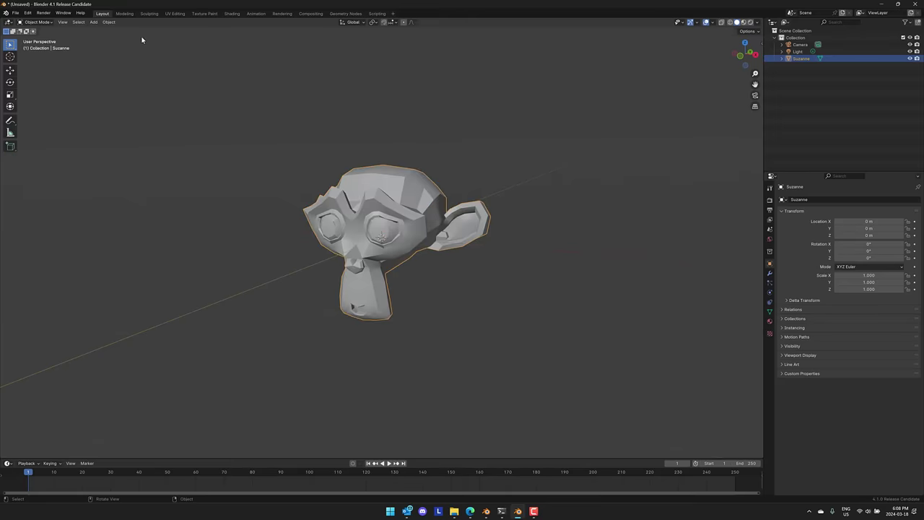
Step: Add a second Monkey mesh and move it about 2.79 m along the X axis, beside the first monkey
click(94, 21)
mouse_move(99, 31)
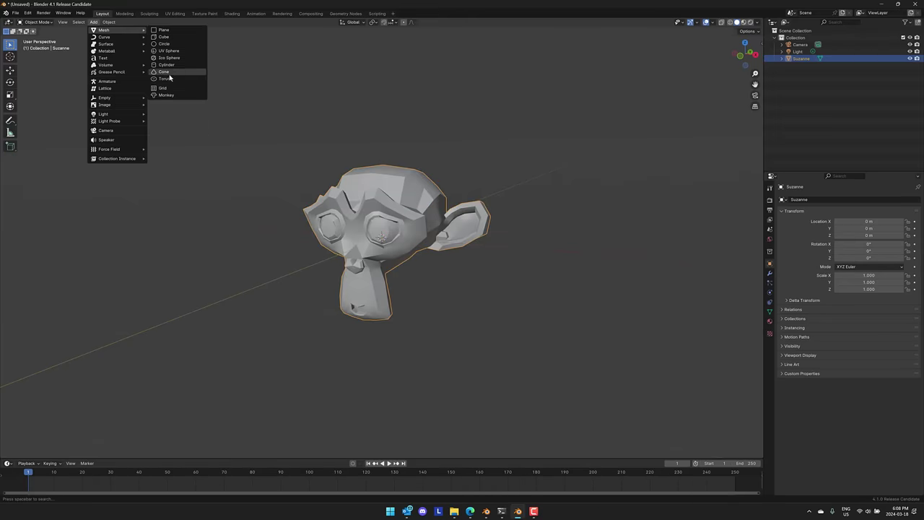
click(170, 94)
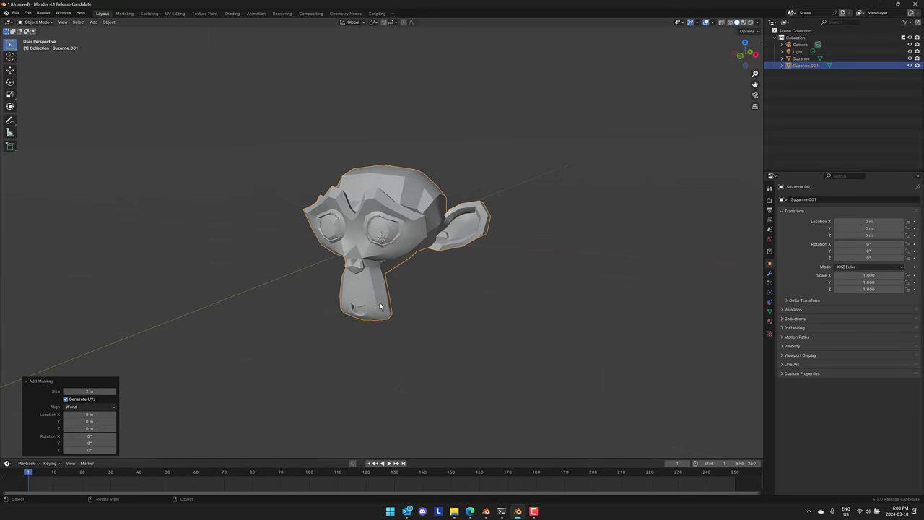
key(g)
key(x)
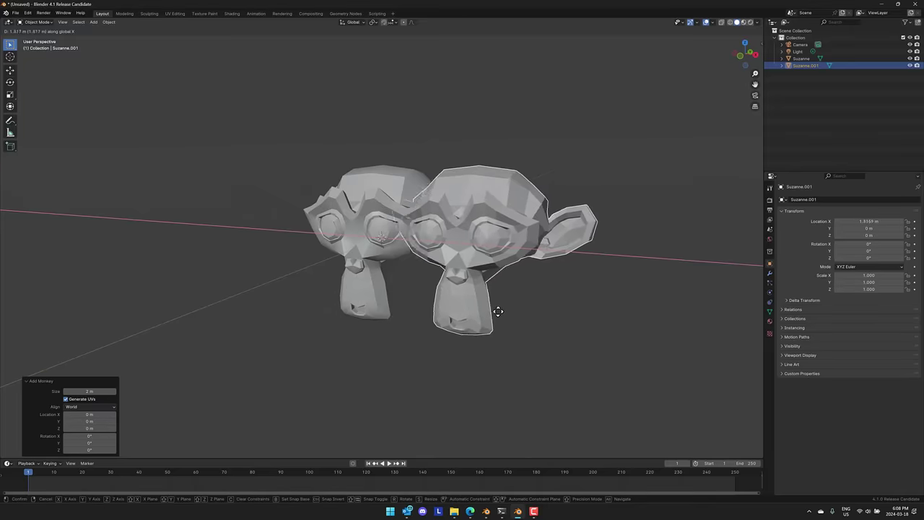
click(618, 331)
middle_drag(600, 377, 476, 355)
Step: Examine the Auto Smooth option under the monkey's mesh Normals settings in the Blender 4.0 window, and return to Blender 4.1
key(alt+Tab)
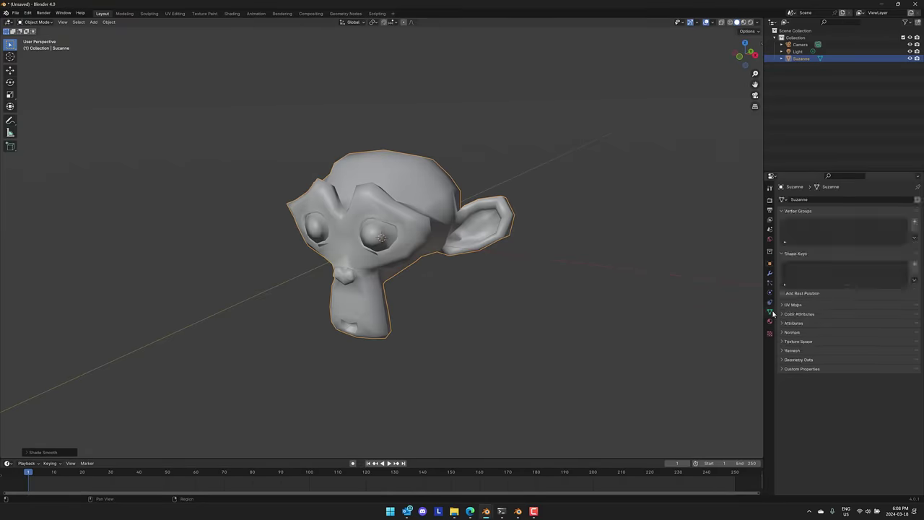
click(785, 332)
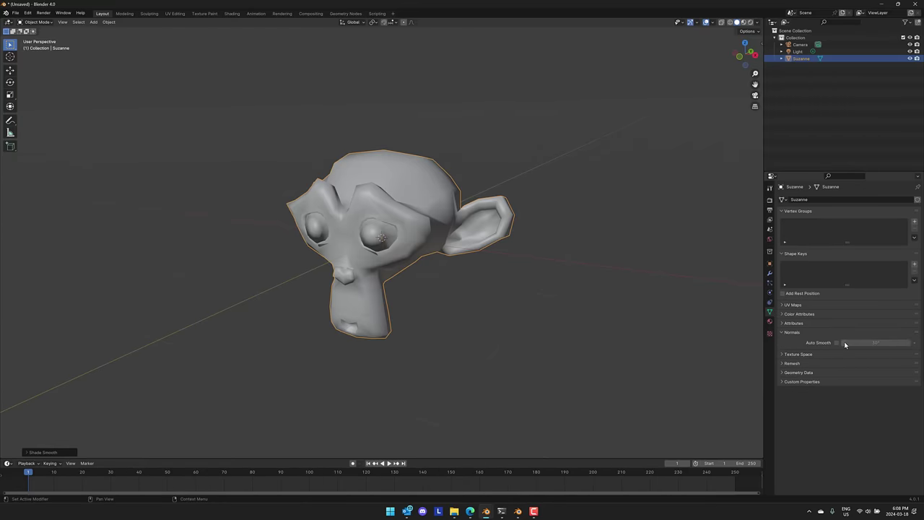
key(alt+Tab)
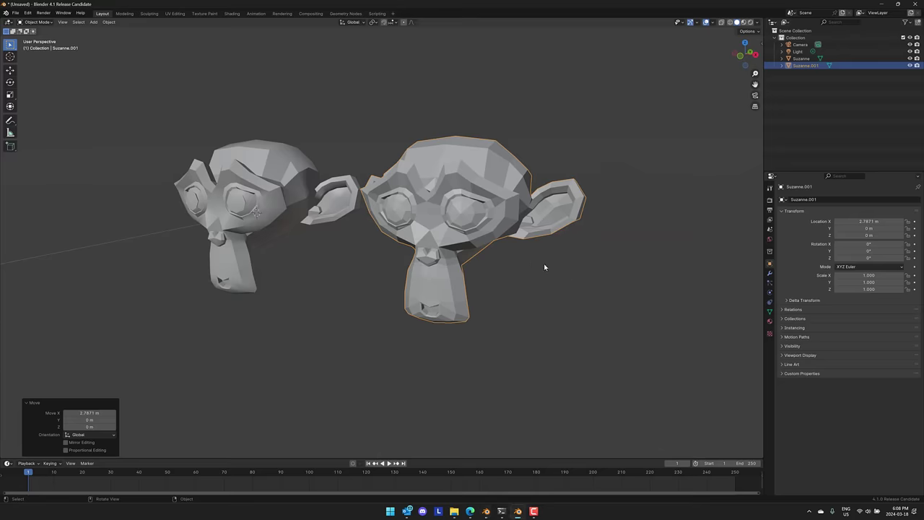
Step: Add a Smooth by Angle modifier to the second monkey and enable Ignore Sharpness
click(770, 273)
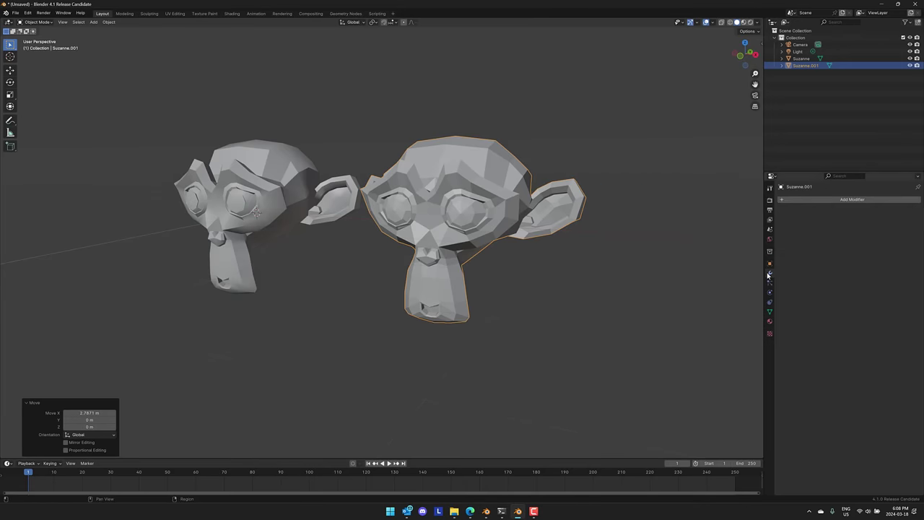
click(845, 200)
mouse_move(830, 256)
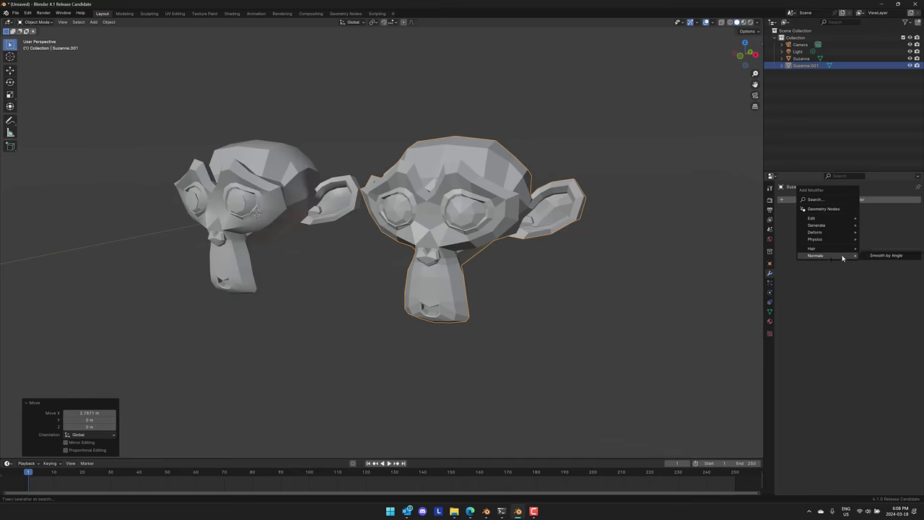
click(875, 256)
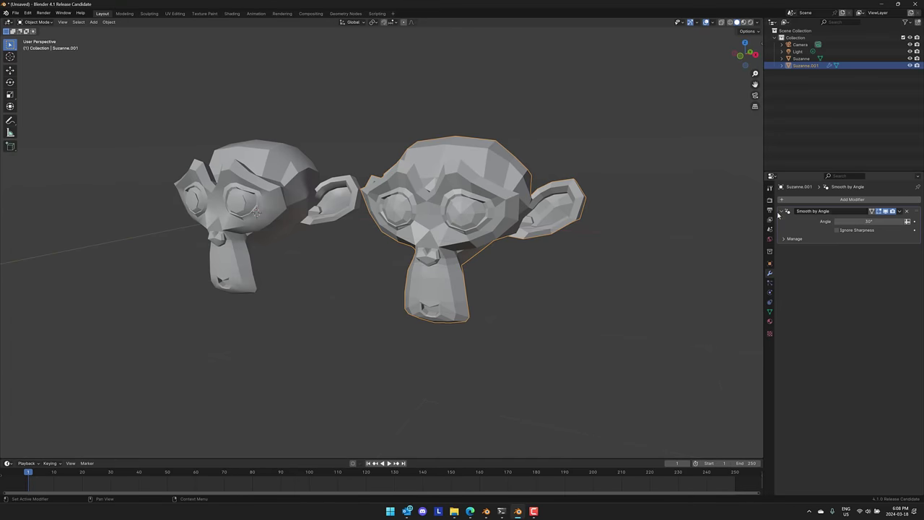
click(837, 229)
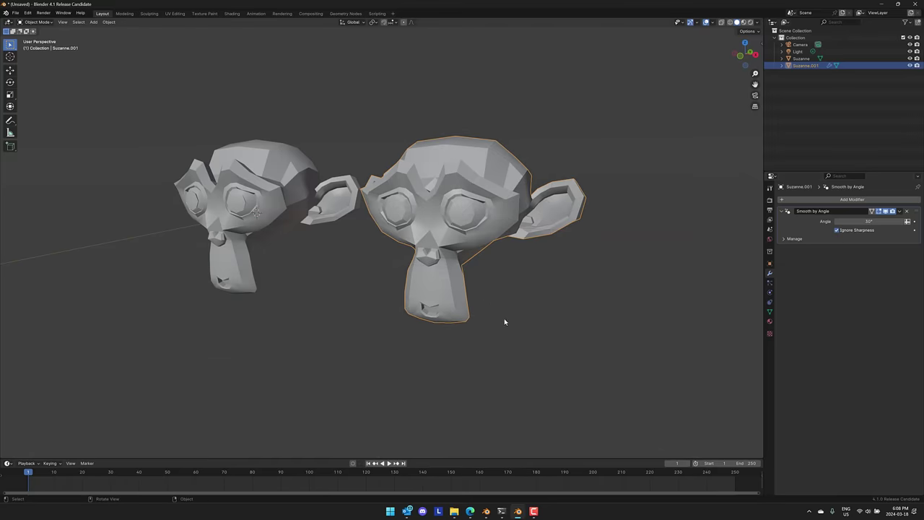
Step: Add a third Monkey mesh and move it about 5.39 m along the X axis, past the second monkey
middle_drag(533, 348, 423, 342)
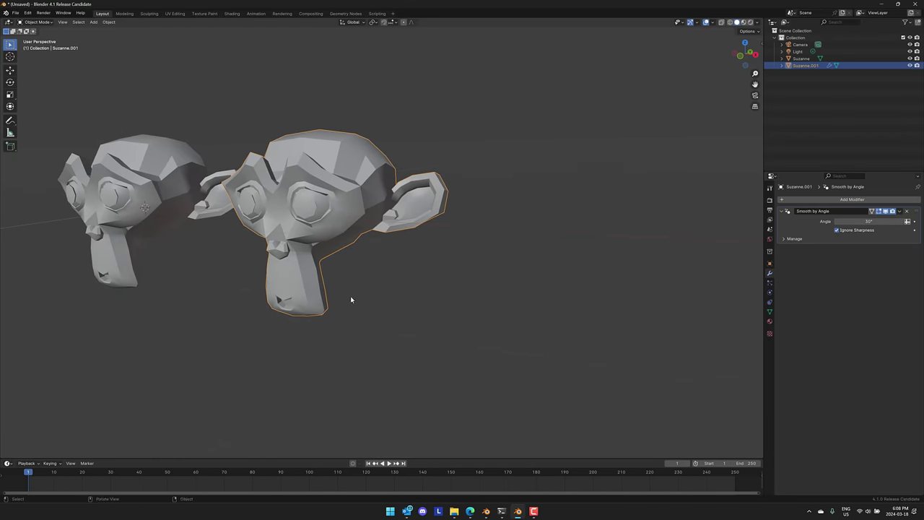
click(93, 21)
mouse_move(103, 31)
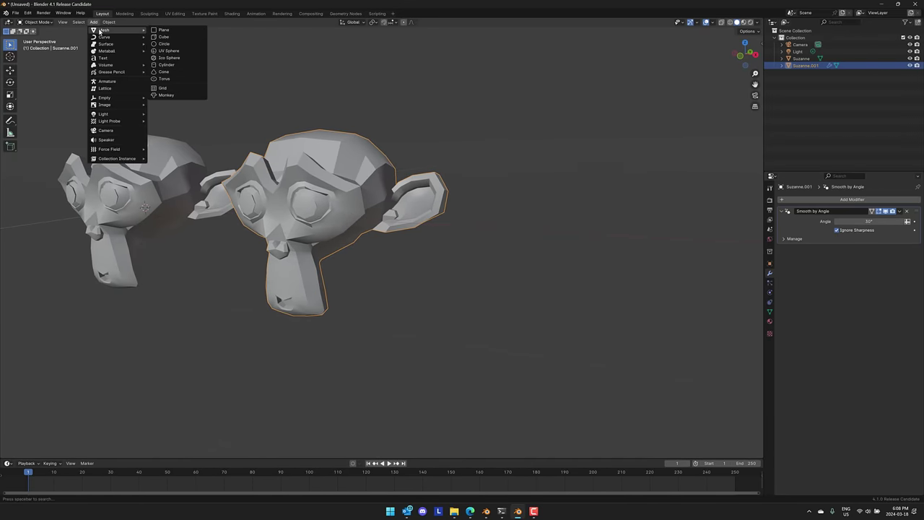
click(166, 95)
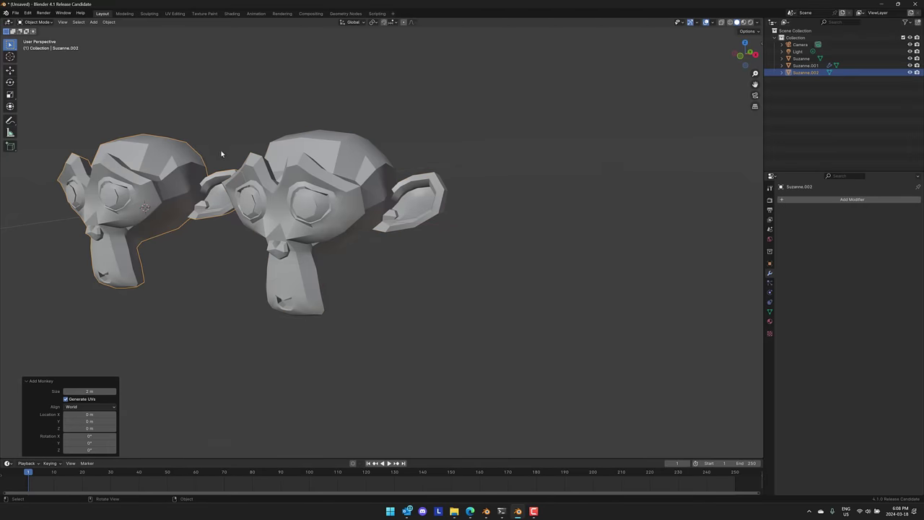
key(g)
key(x)
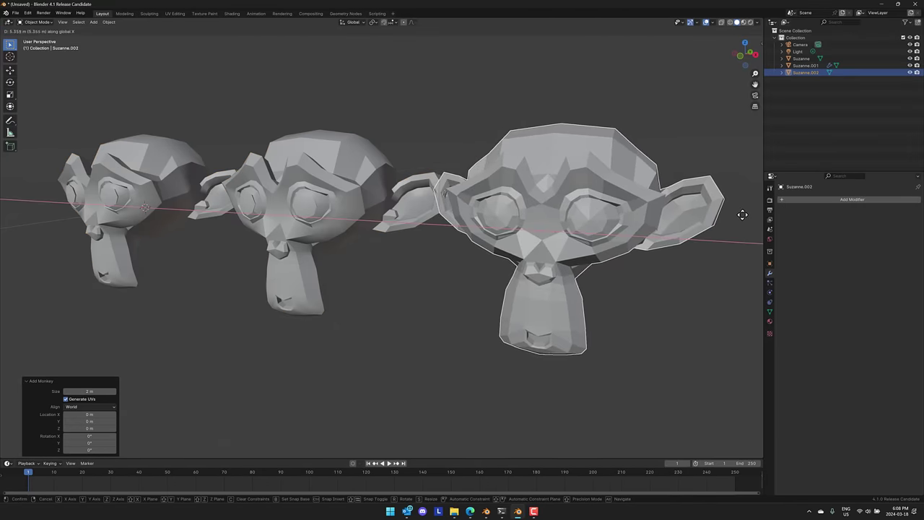
click(739, 213)
Step: Change the timeline area to an enlarged Geometry Node Editor and create a new node tree for the third monkey
click(7, 463)
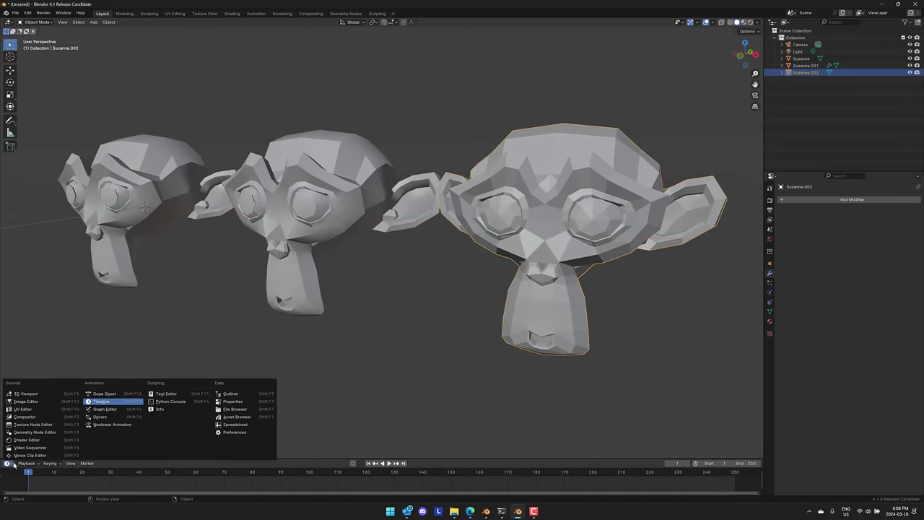
click(18, 463)
click(7, 463)
click(29, 433)
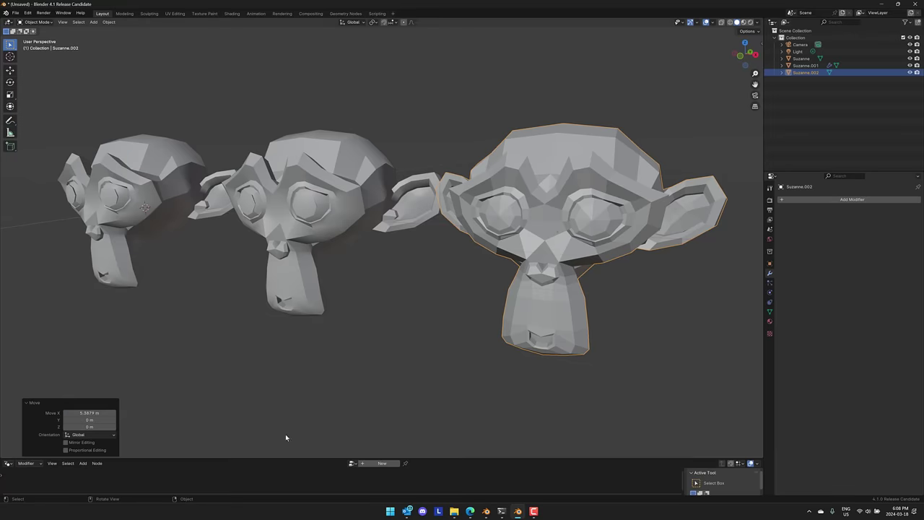
drag(490, 460, 365, 352)
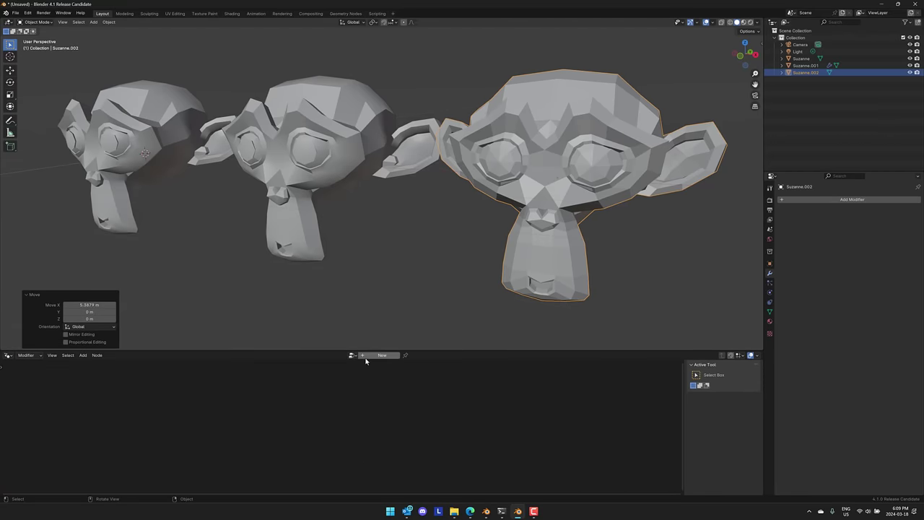
click(366, 357)
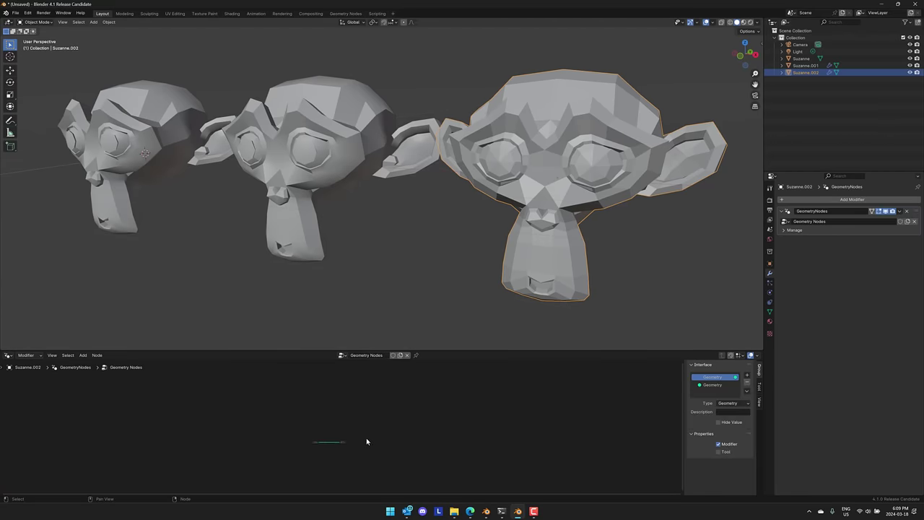
Step: Insert a Set Shade Smooth node between the Group Input and Group Output nodes
scroll(367, 445, up, 5)
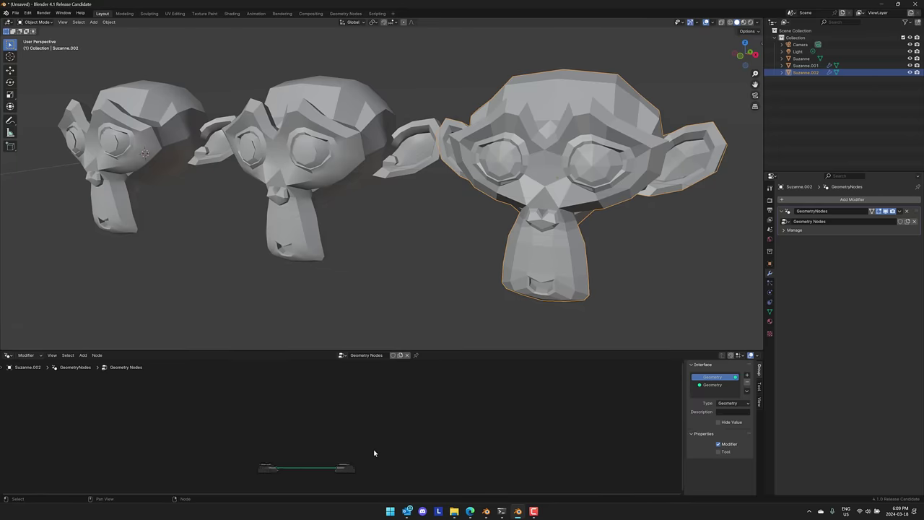
scroll(373, 452, up, 2)
middle_drag(380, 455, 383, 393)
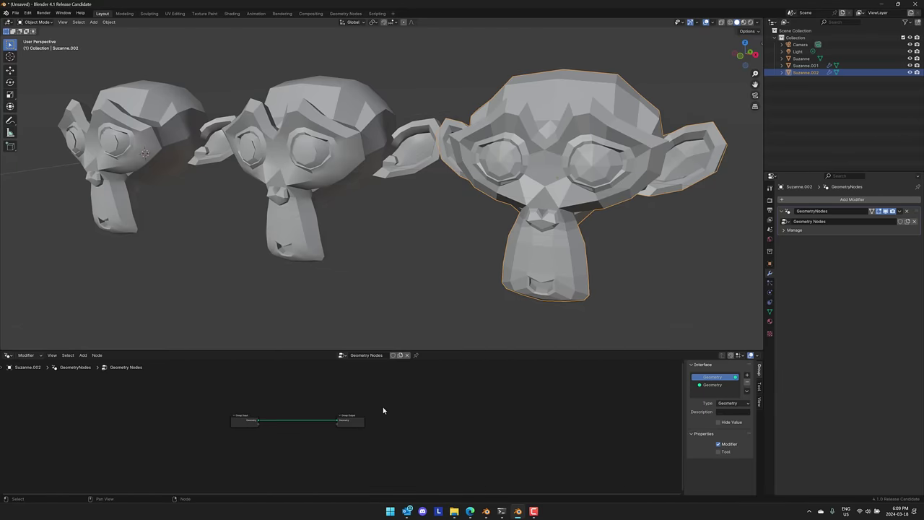
scroll(384, 410, up, 3)
key(F3)
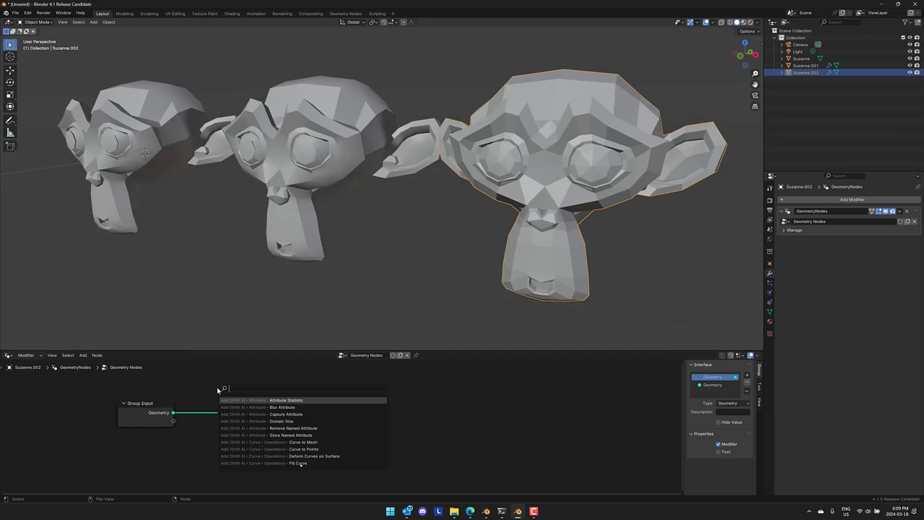
text(set shade)
key(Return)
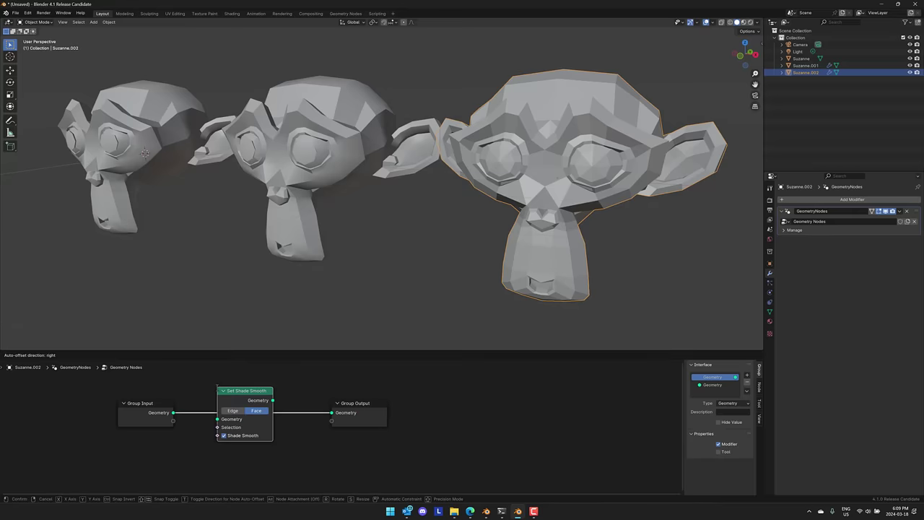
click(219, 390)
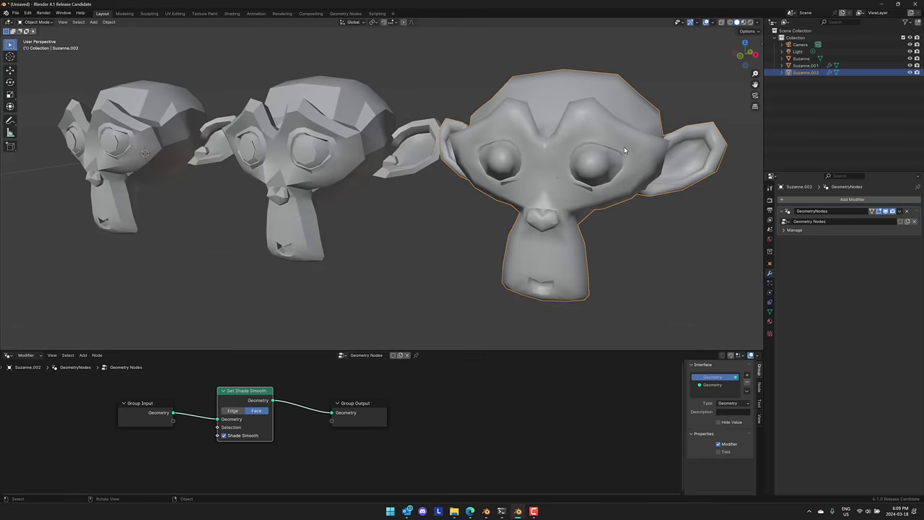
Step: Compare the third monkey's shading with Shade Smooth off and on, and view the middle monkey's Smooth by Angle node tree
click(224, 436)
click(224, 436)
click(224, 436)
click(224, 436)
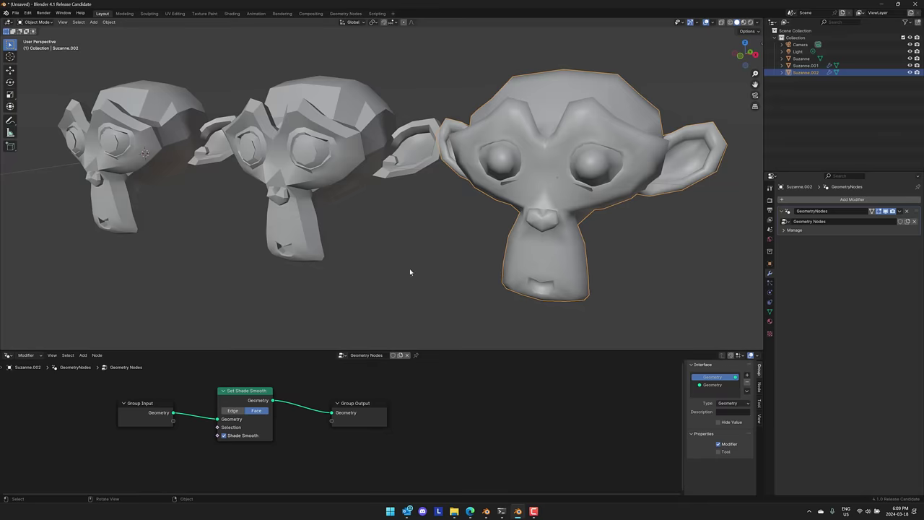
click(307, 131)
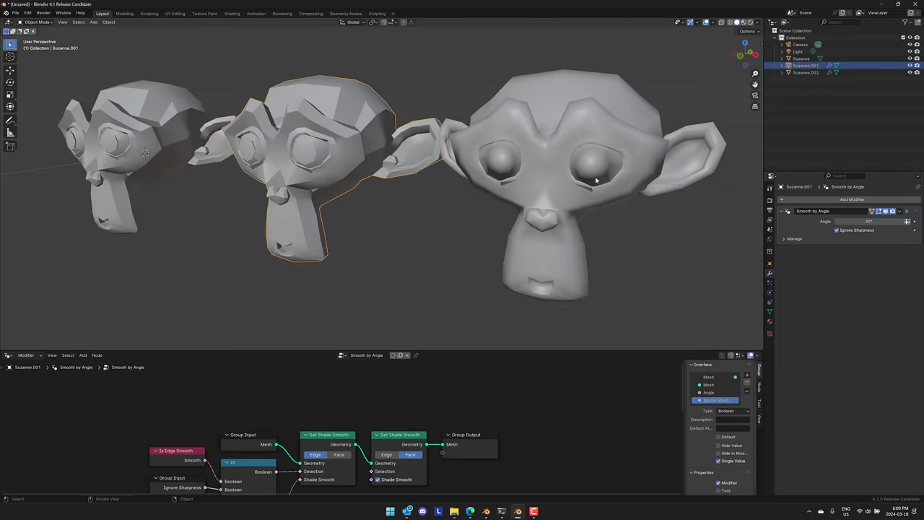
click(569, 171)
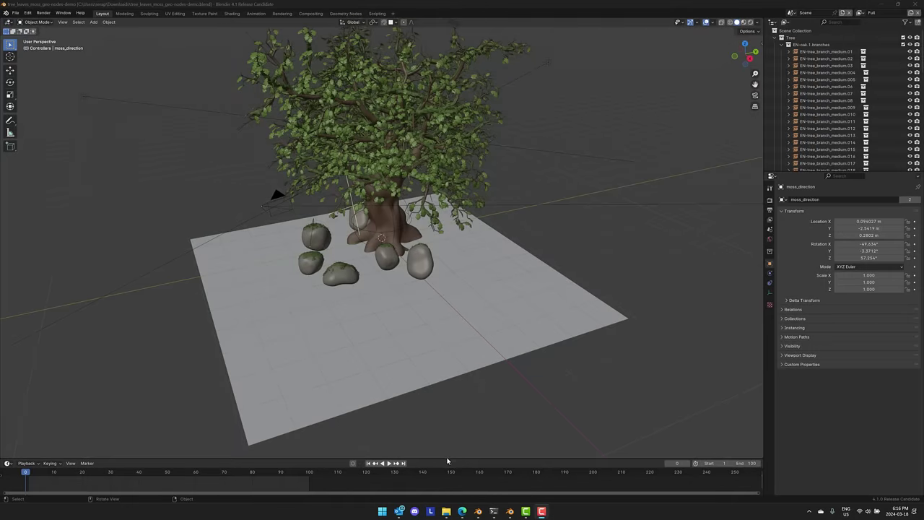
Step: In the tree demo scene, turn the timeline into an enlarged Geometry Node Editor and select Tree_Leaves to display its node tree
drag(447, 459, 447, 398)
drag(446, 458, 438, 297)
click(9, 298)
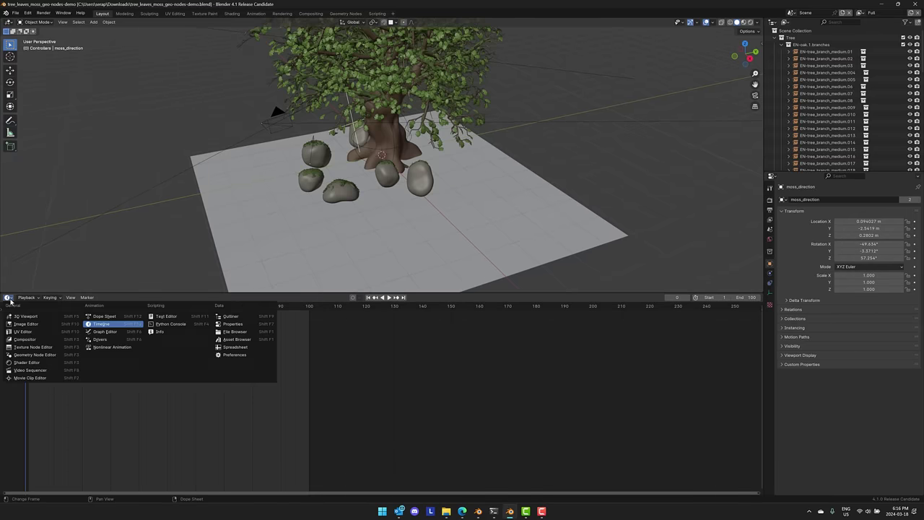
click(35, 355)
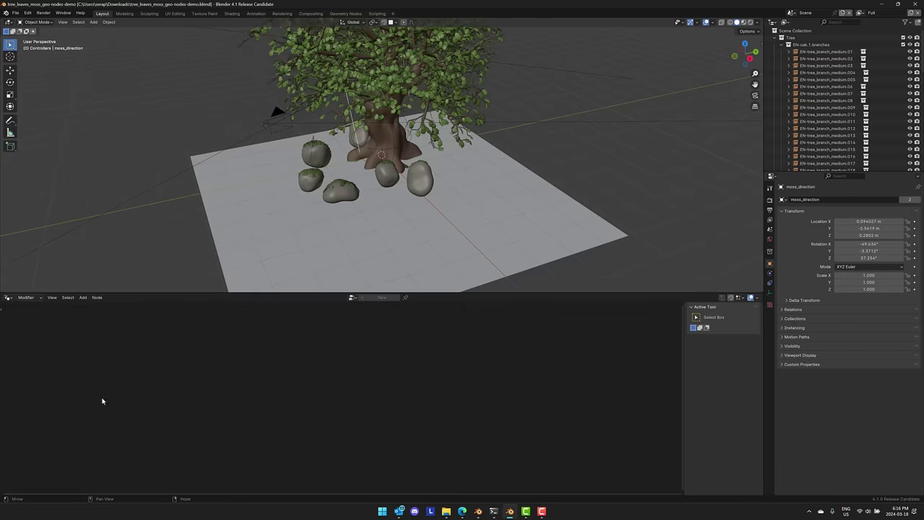
scroll(854, 122, down, 15)
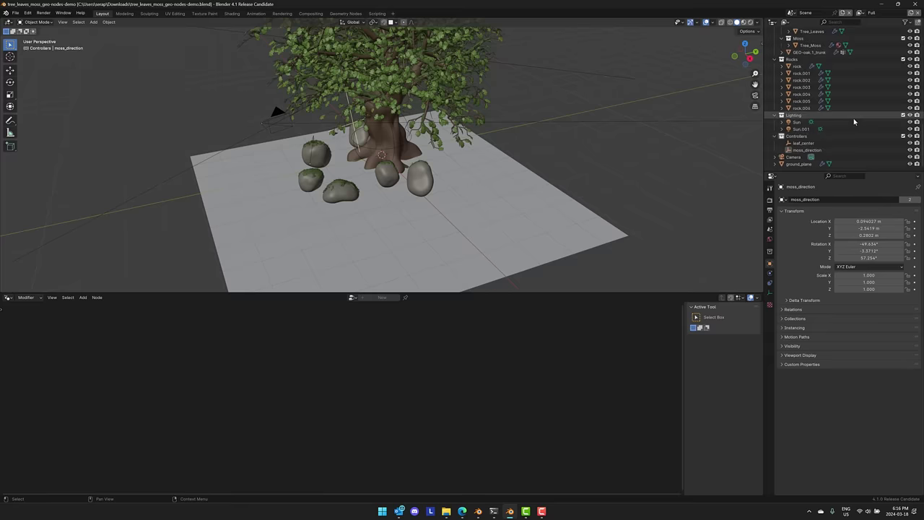
click(812, 89)
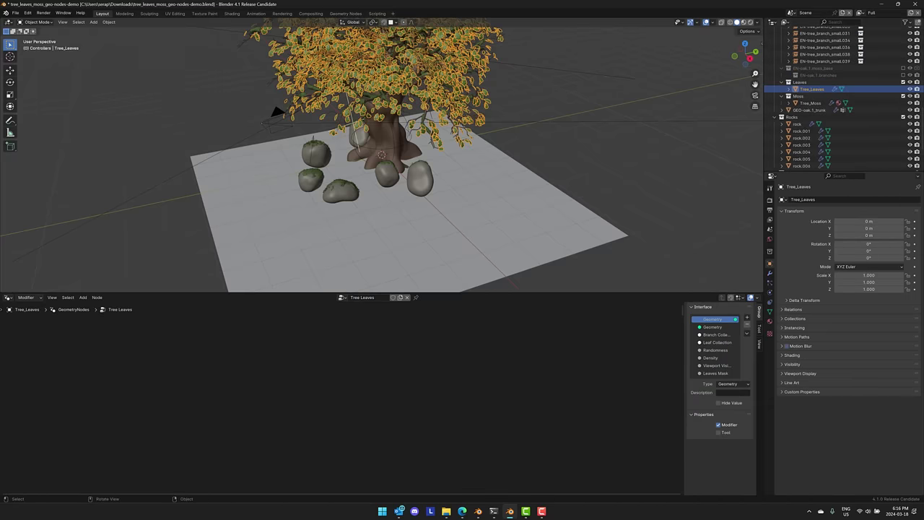
Step: Move the Group Output node farther from the Place Leaves frame to make room for another node
scroll(381, 155, up, 2)
middle_drag(275, 405, 196, 444)
scroll(367, 388, up, 5)
middle_drag(387, 429, 179, 442)
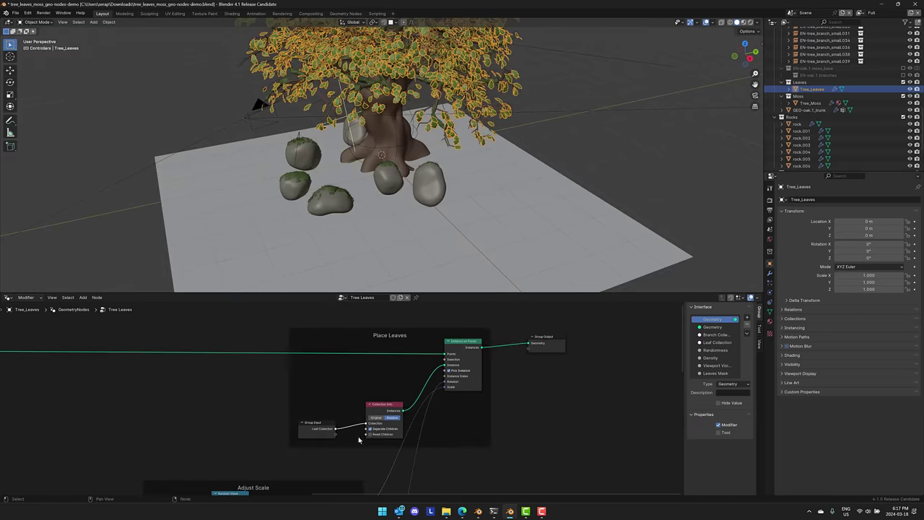
scroll(553, 436, up, 1)
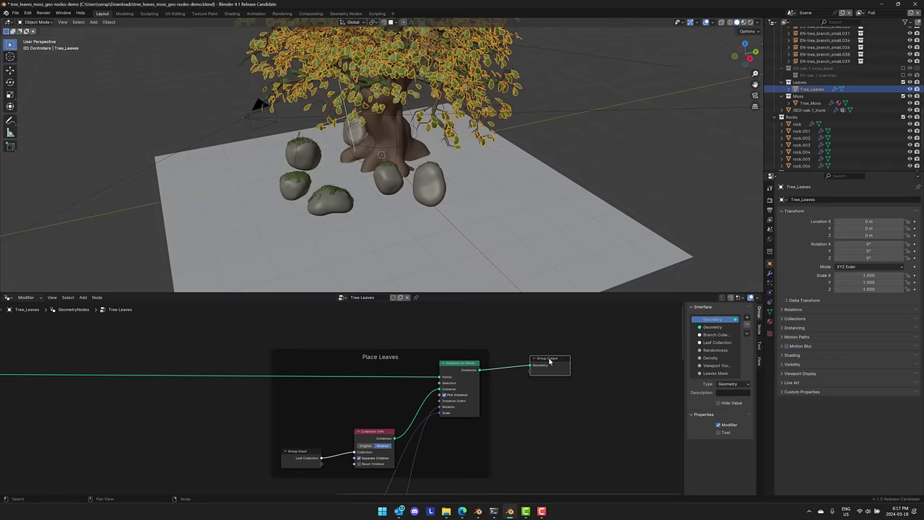
drag(551, 359, 655, 354)
middle_drag(582, 405, 498, 406)
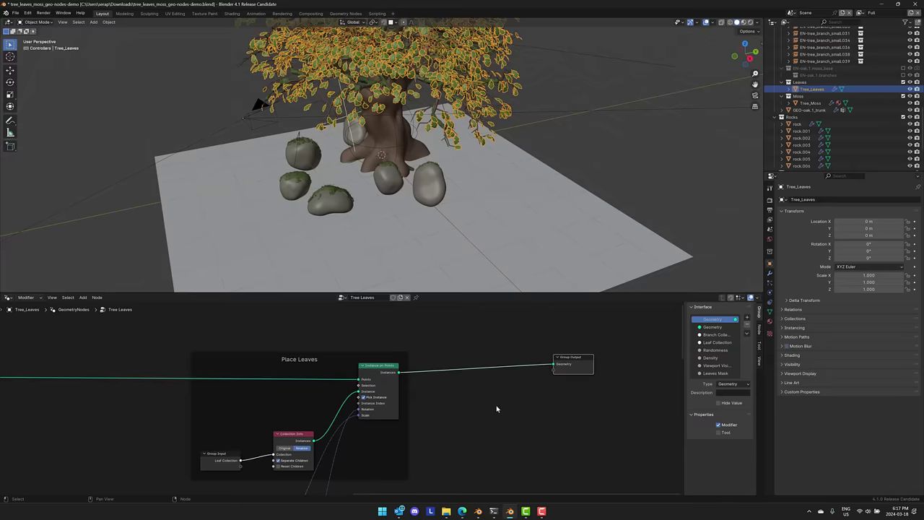
Step: Add a Bake node between the Instance on Points and Group Output nodes
key(F3)
text(bake)
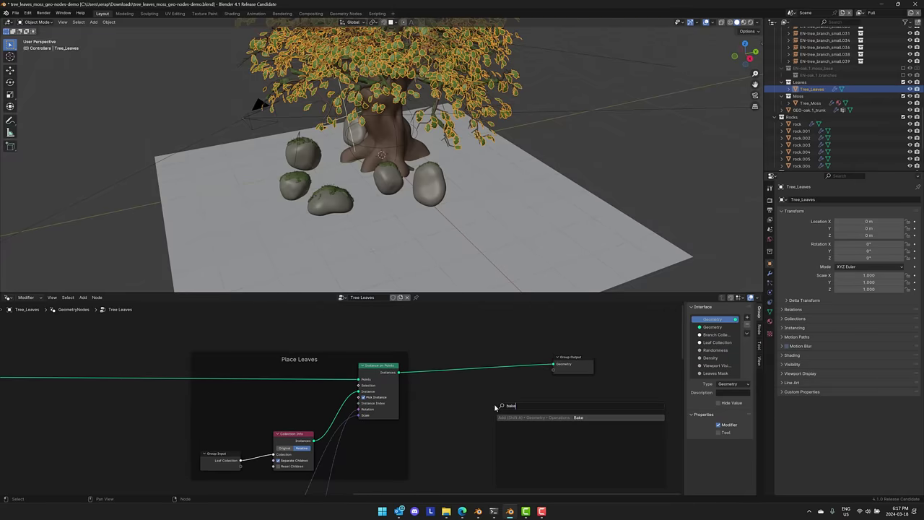
key(Return)
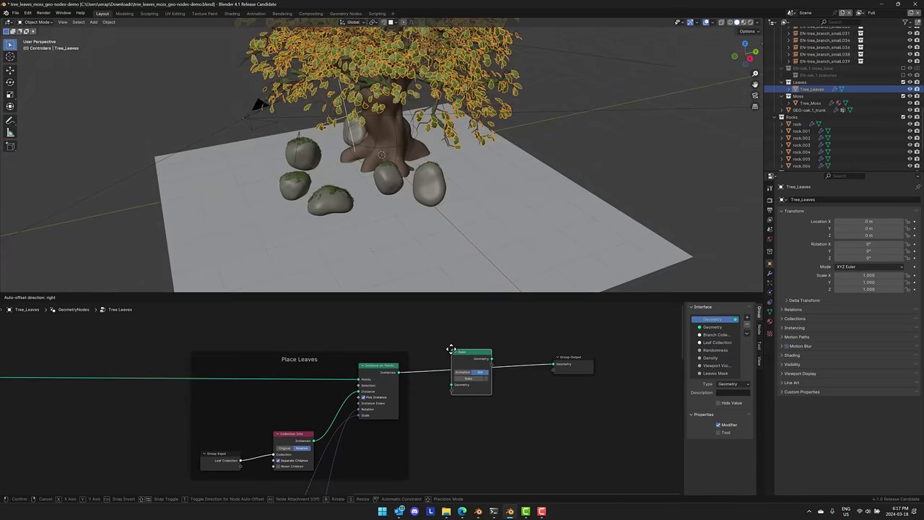
click(457, 364)
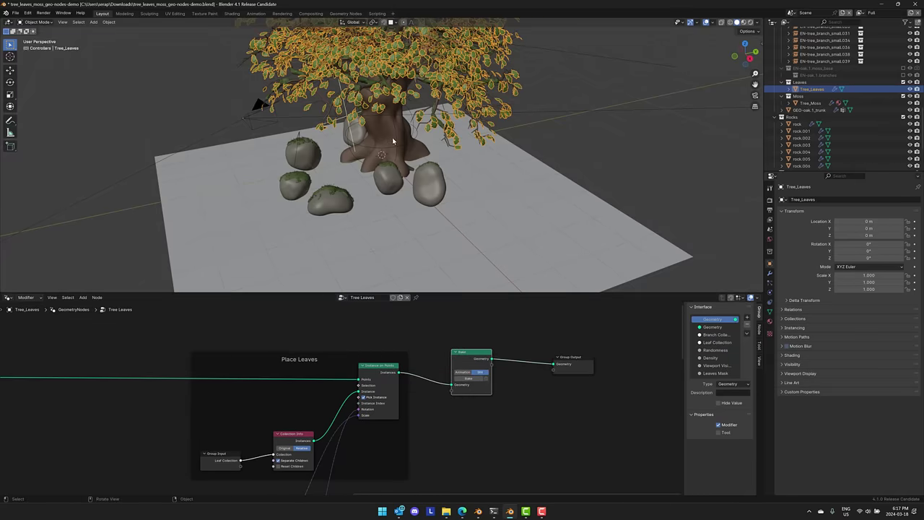
Step: Bake the leaves with the Bake node set to Still and inspect the tree from several angles
mouse_move(394, 142)
middle_down()
mouse_move(395, 191)
mouse_move(400, 150)
middle_up()
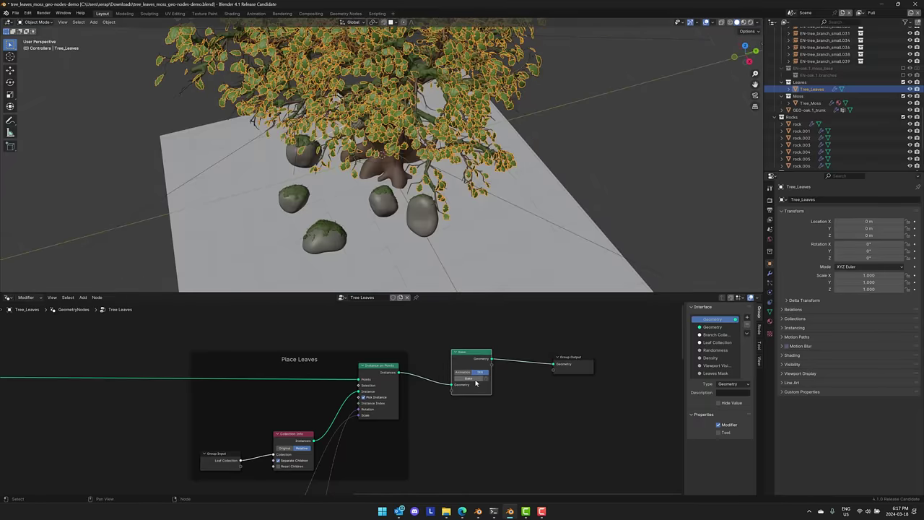
scroll(510, 166, down, 5)
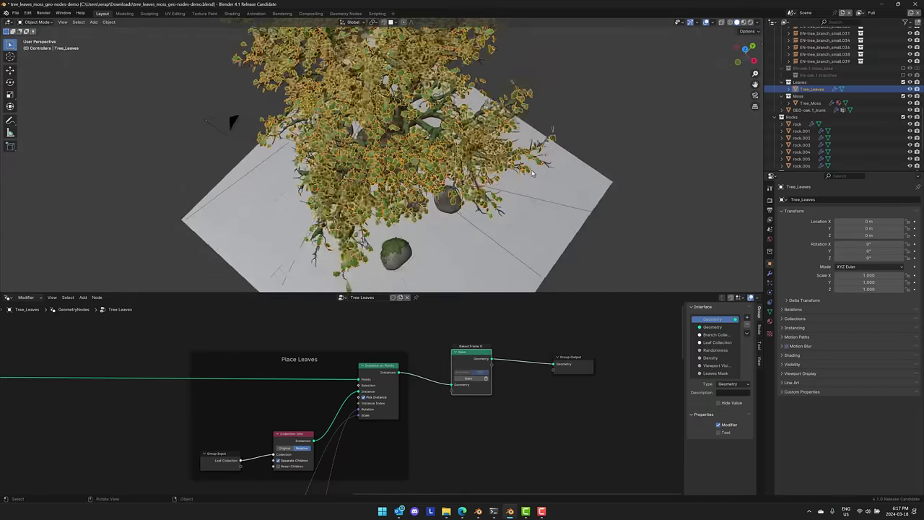
middle_drag(510, 166, 512, 152)
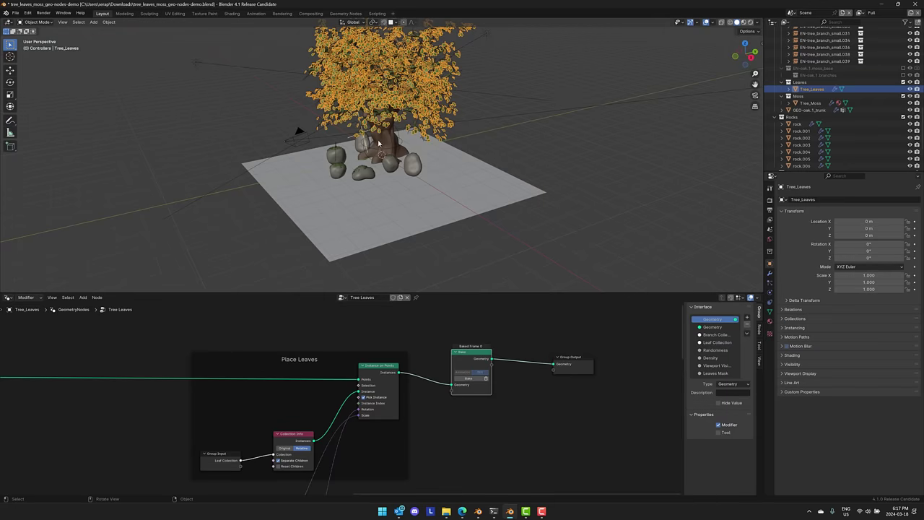
Step: Set the seed of the Distribute Points on Faces node in the Base Points frame to 159 and check the tree
middle_drag(250, 318, 481, 319)
middle_drag(186, 388, 424, 399)
click(289, 408)
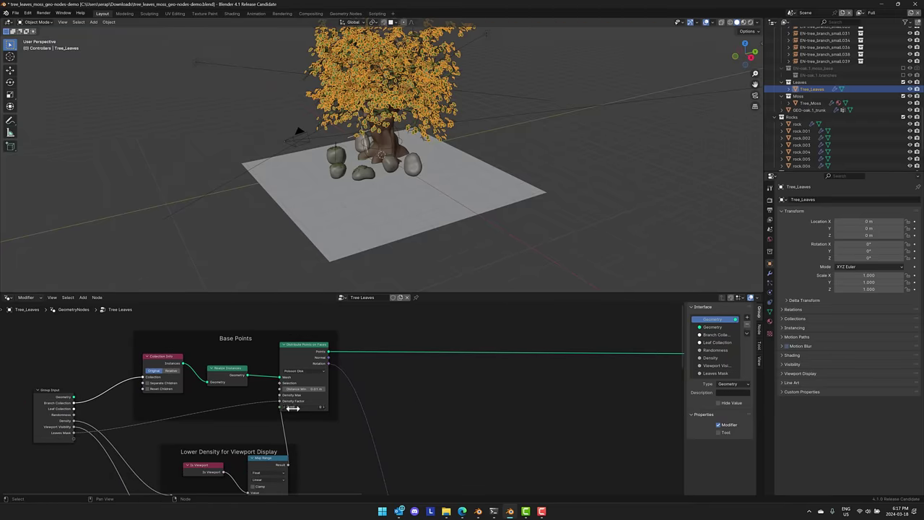
text(159)
key(Return)
scroll(470, 117, up, 2)
shift+middle_drag(470, 133, 459, 190)
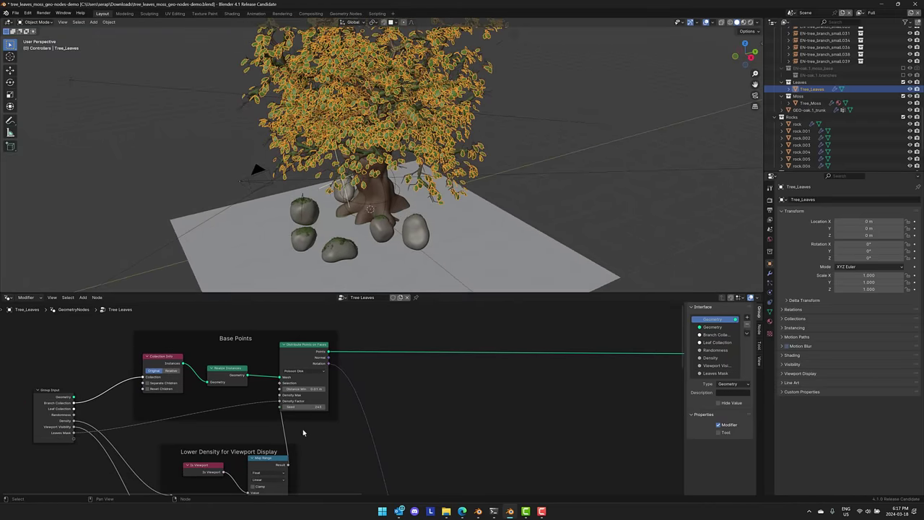
Step: Adjust the Distribute Points on Faces seed by sliding its value, and rebake the leaves with the Bake node
drag(293, 407, 318, 407)
middle_drag(537, 399, 270, 415)
middle_drag(503, 391, 220, 377)
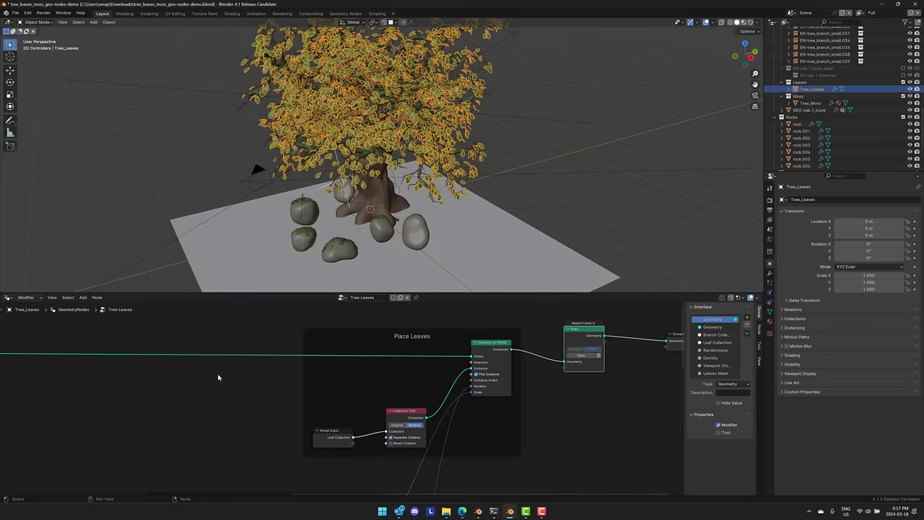
middle_drag(594, 398, 445, 398)
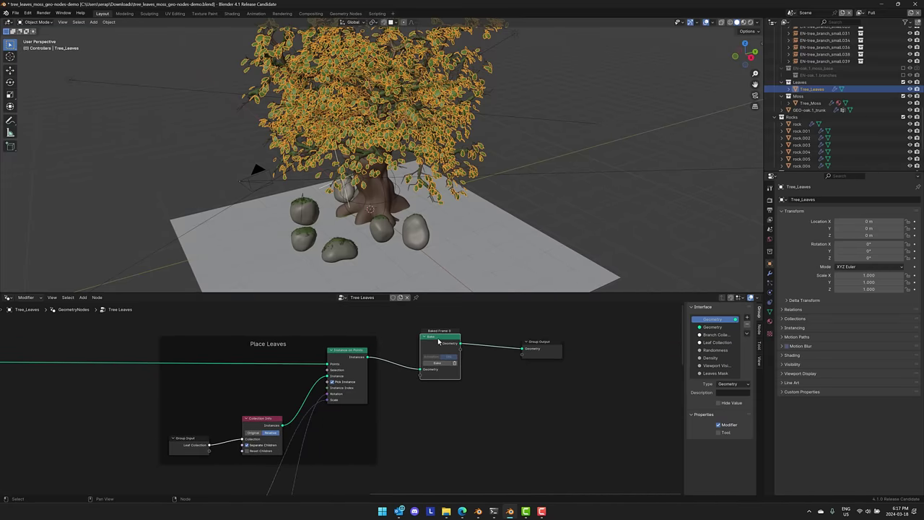
click(442, 367)
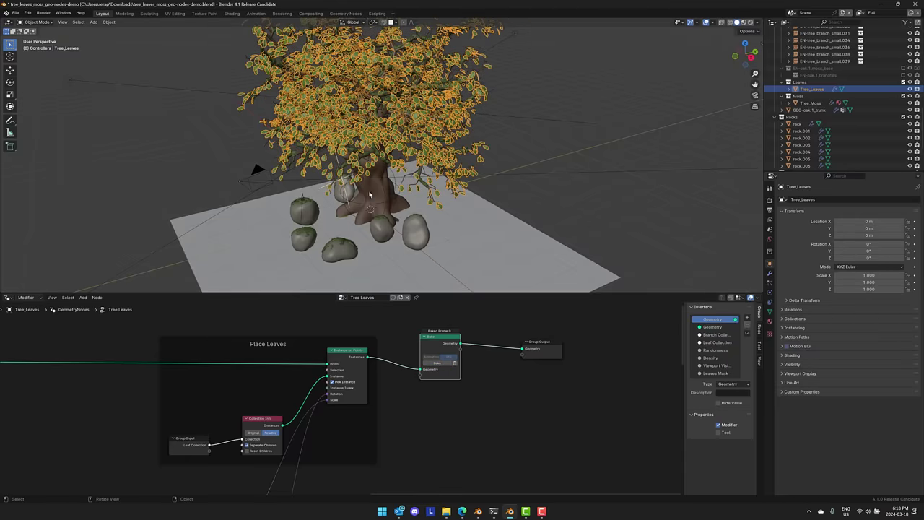
Step: Change the point distribution seed once more in the Base Points frame and bake the leaves again
middle_drag(424, 421, 722, 377)
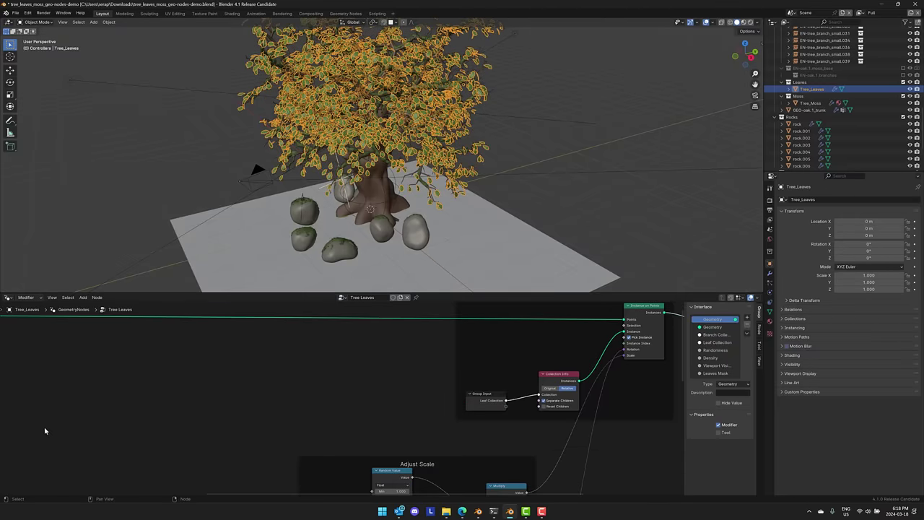
middle_drag(44, 431, 485, 458)
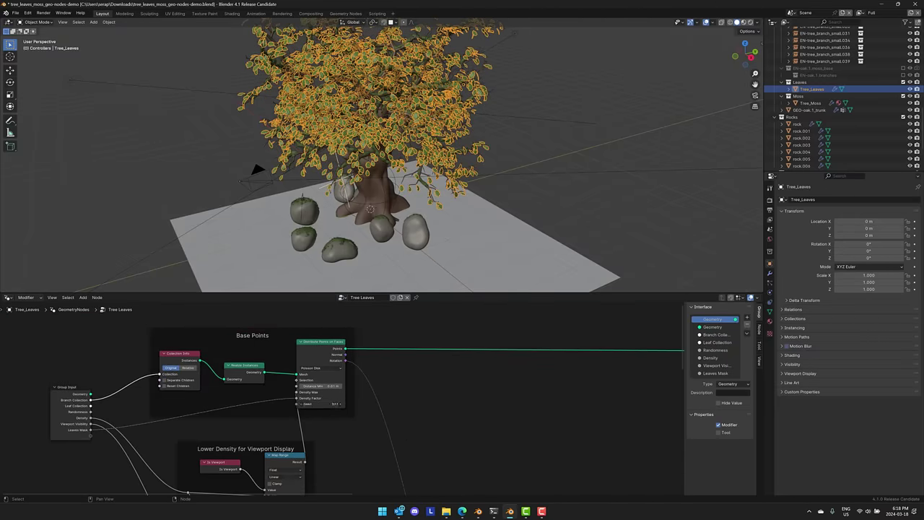
ctrl+scroll(419, 416, right, 8)
middle_drag(426, 419, 161, 403)
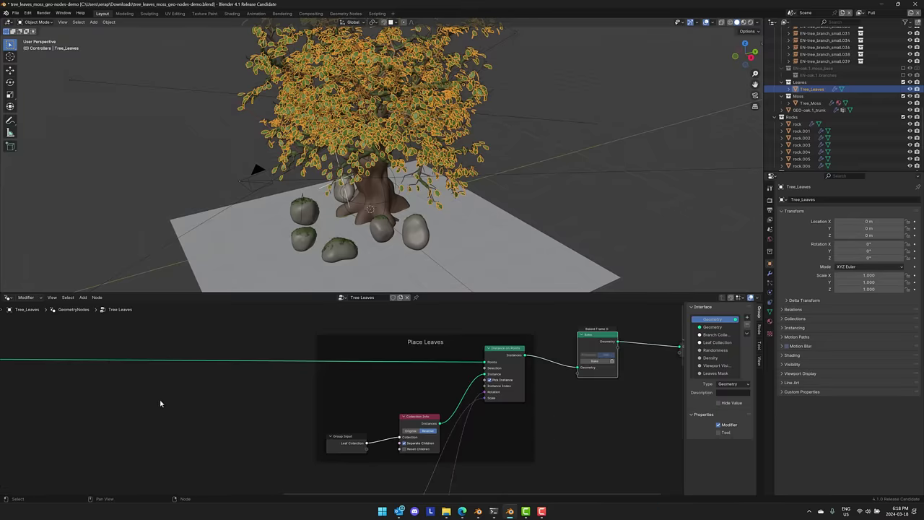
click(604, 366)
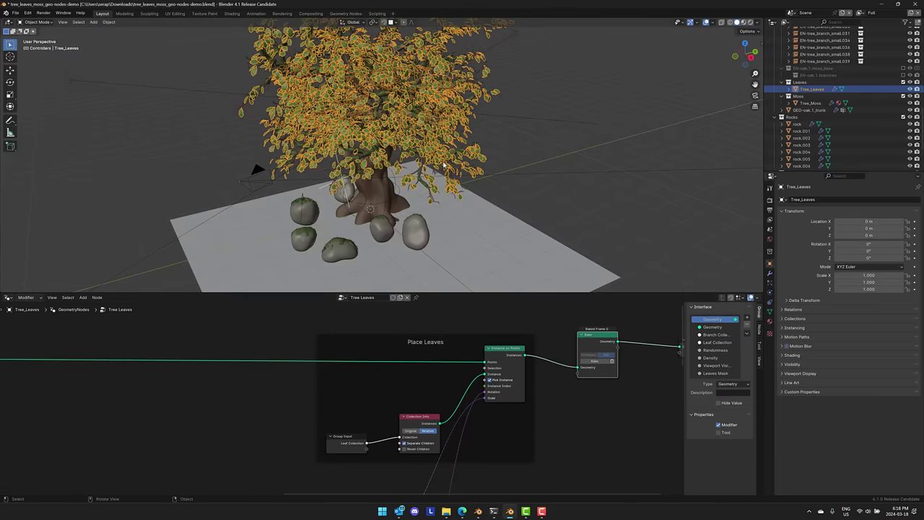
middle_drag(580, 429, 520, 429)
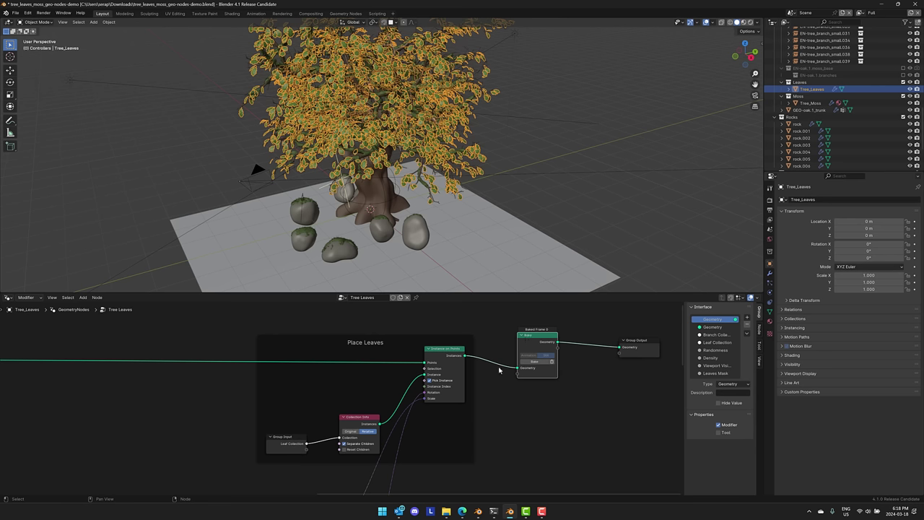
mouse_move(517, 371)
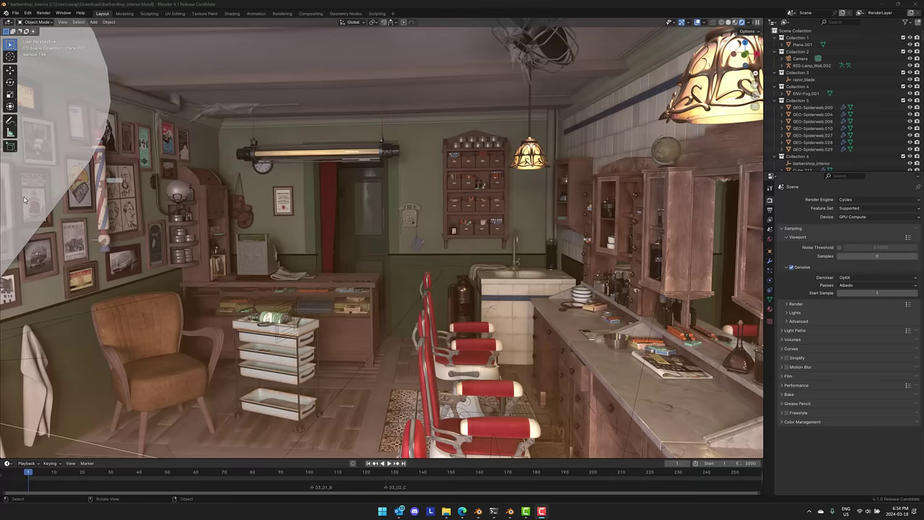
Step: In the barbershop scene, walk through the rendered view to the sink and counter to examine OptiX viewport denoising
click(345, 269)
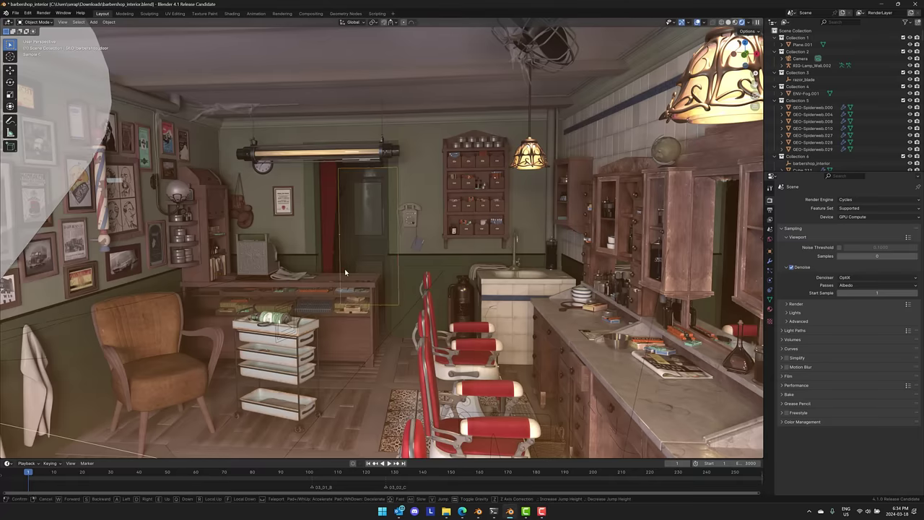
key(shift+grave)
key(w)
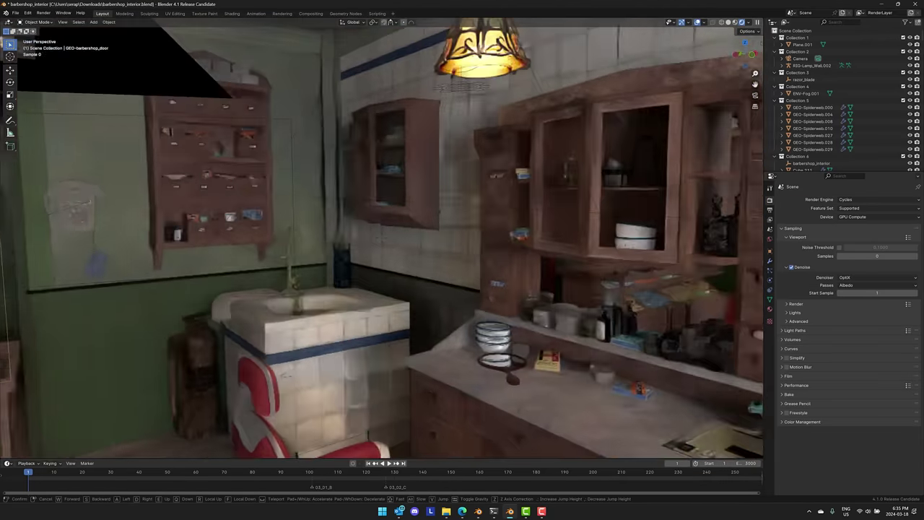
click(411, 268)
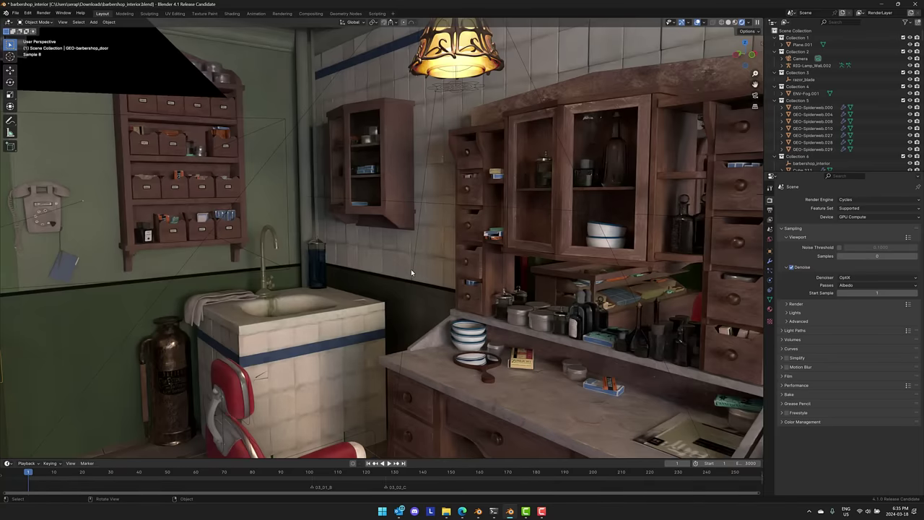
Step: Switch the viewport denoiser to OpenImageDenoise and walk around the barbershop to check the denoised render
click(847, 279)
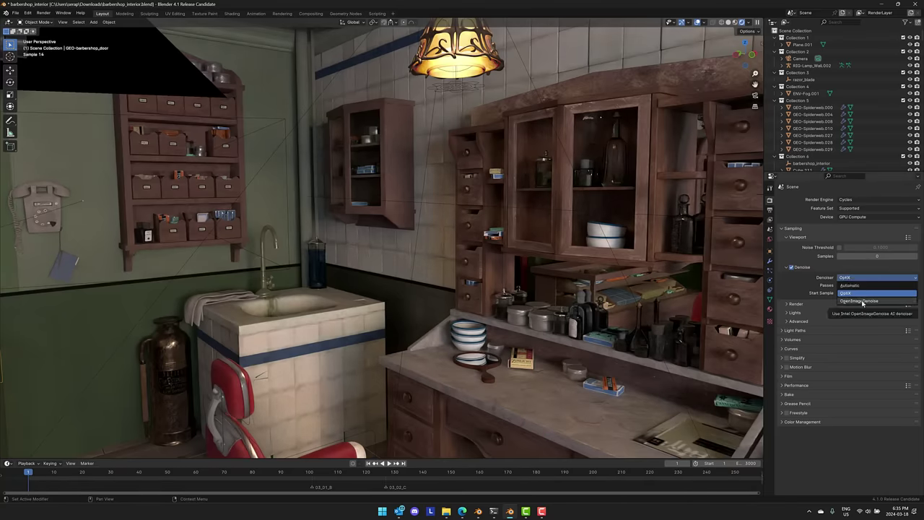
click(864, 301)
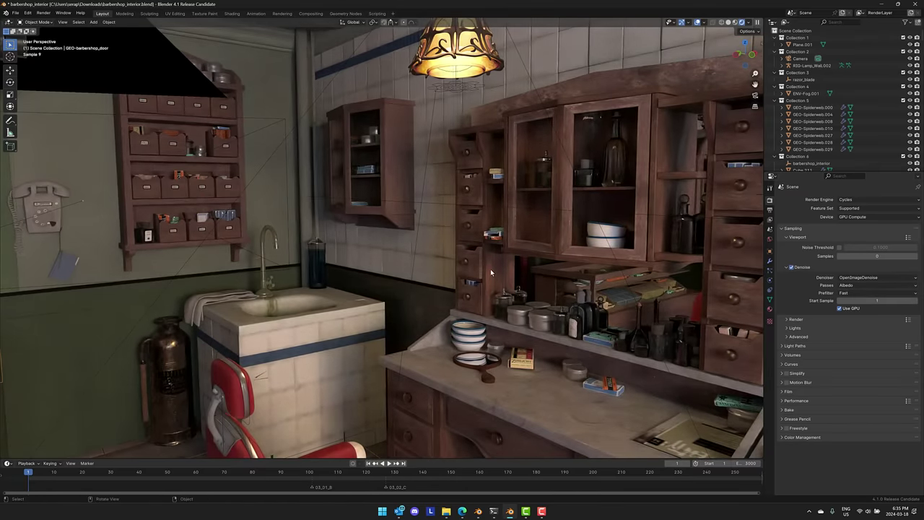
key(shift+grave)
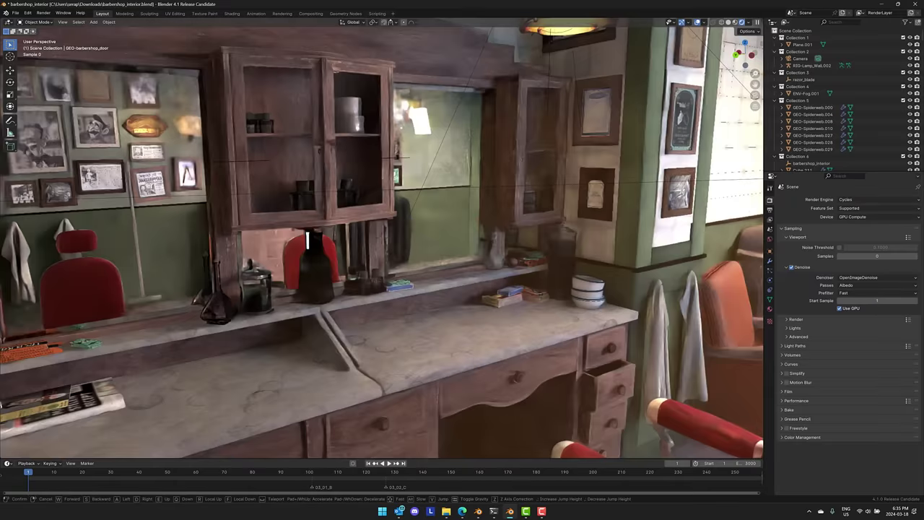
click(637, 275)
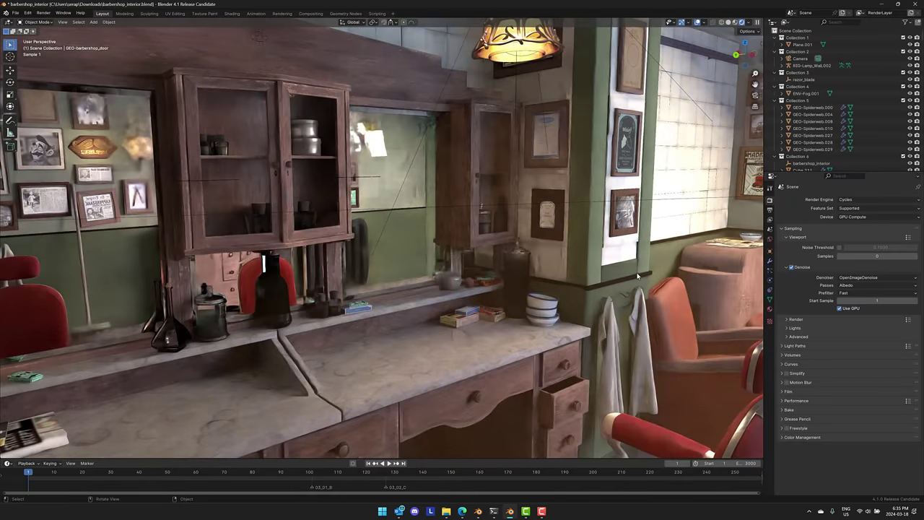
key(shift+grave)
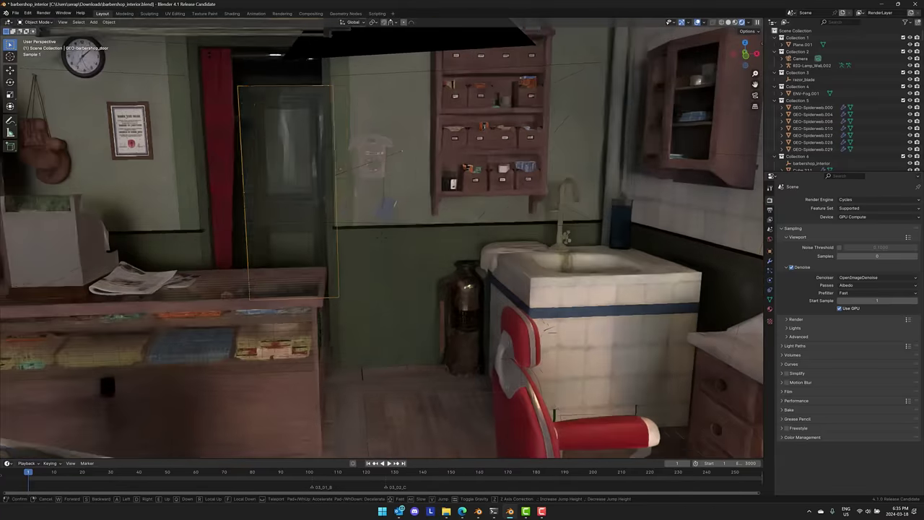
key(s)
click(257, 268)
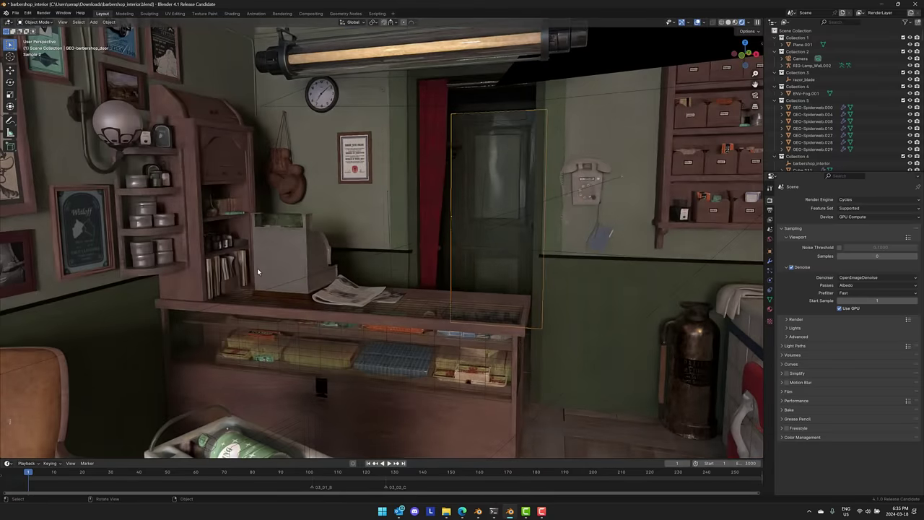
Step: Compare OpenImageDenoise viewport denoising with Use GPU off and on while walking between the sink and the display counter
click(840, 309)
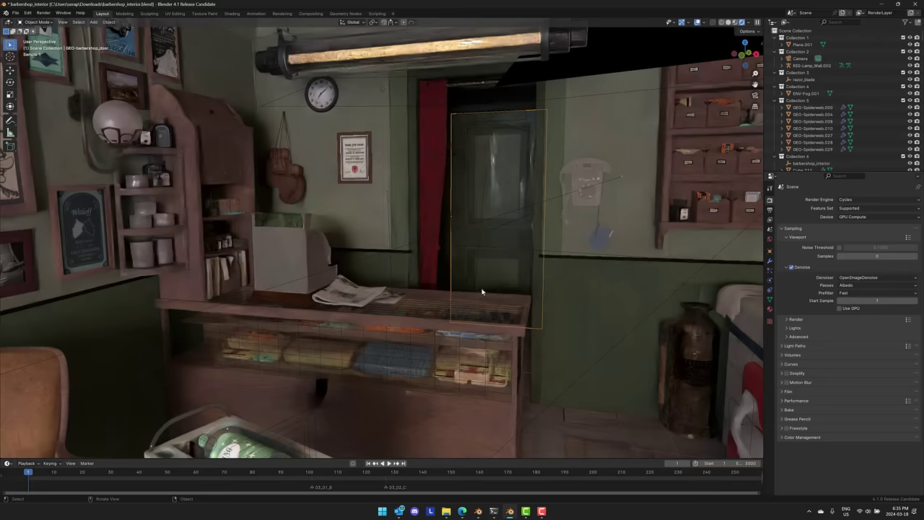
key(shift+grave)
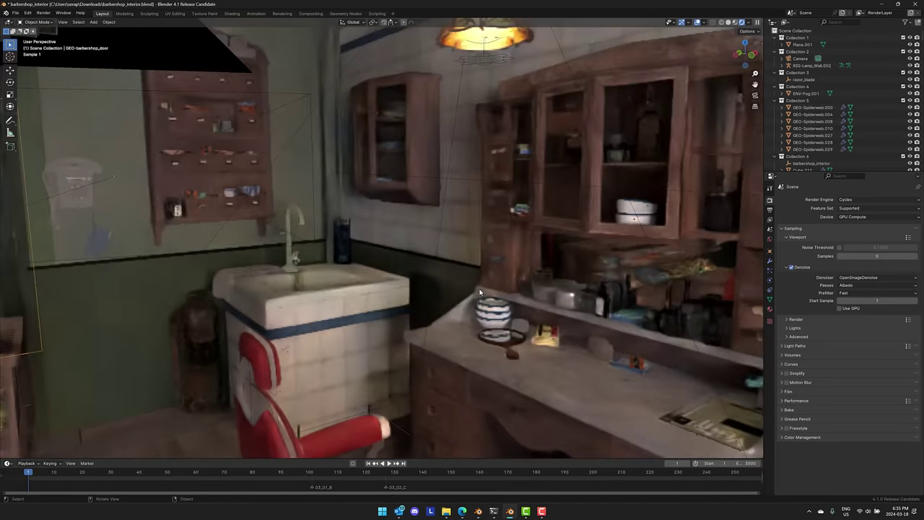
click(475, 293)
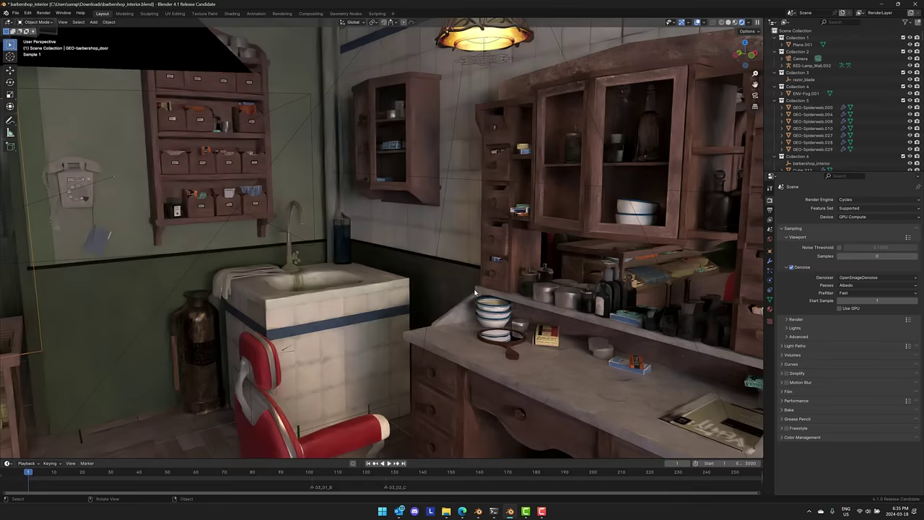
click(840, 308)
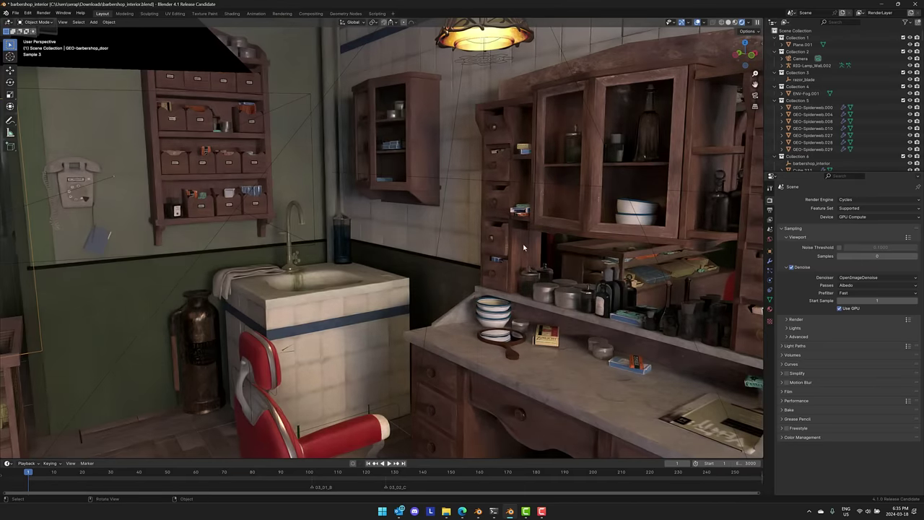
key(shift+grave)
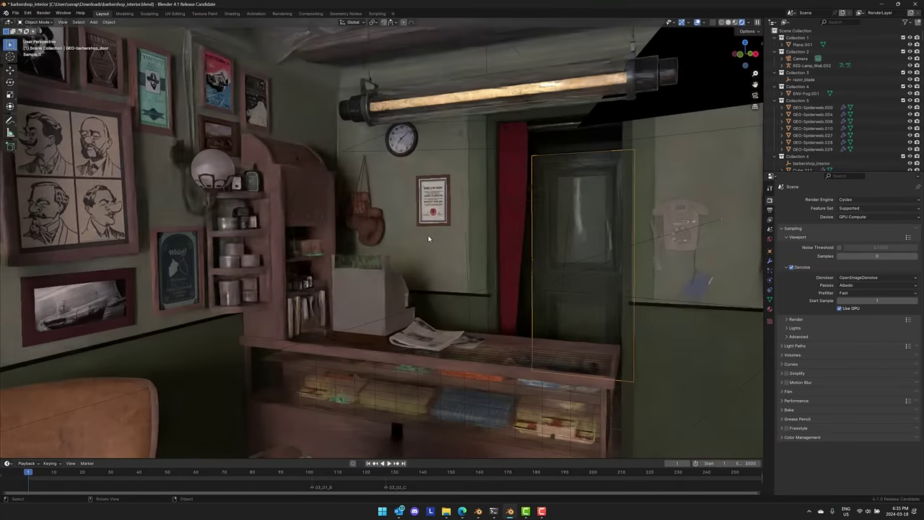
click(428, 239)
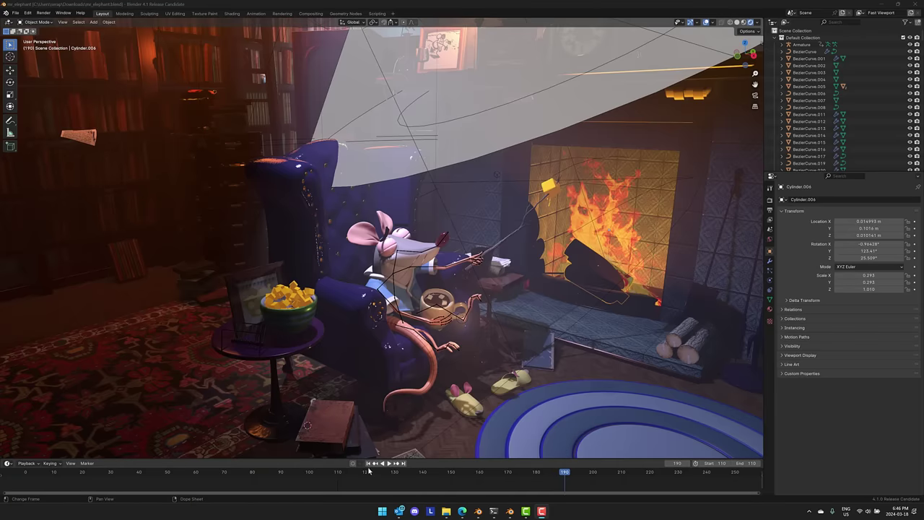
Step: In the mr_elephant scene, turn the timeline into an enlarged Compositor and enable Use Nodes
drag(369, 459, 369, 383)
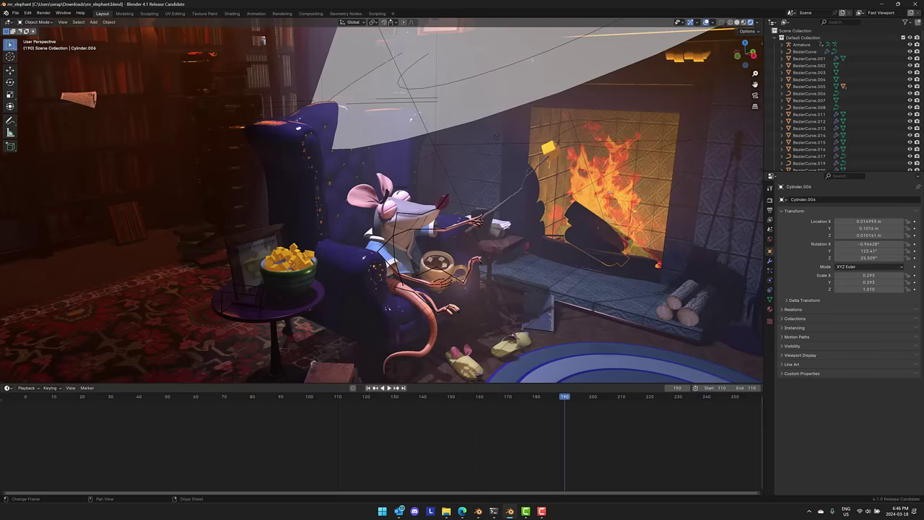
click(7, 388)
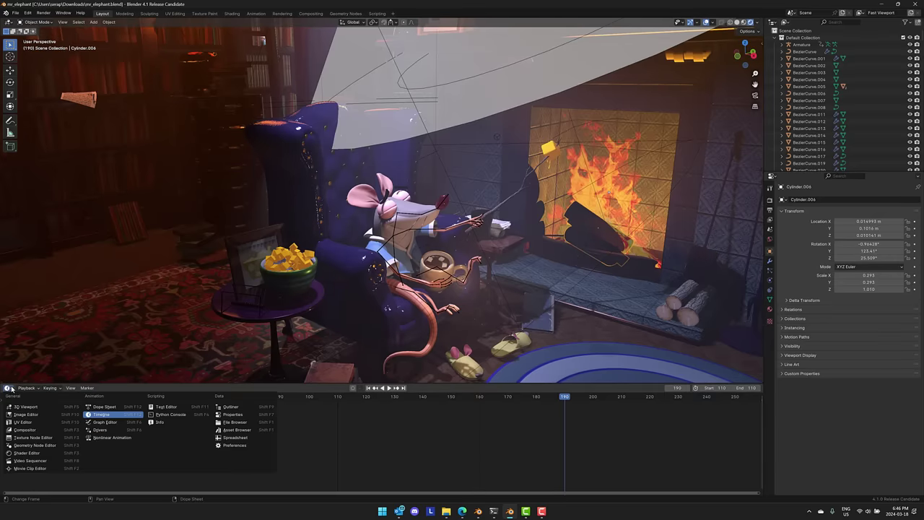
click(24, 430)
click(80, 389)
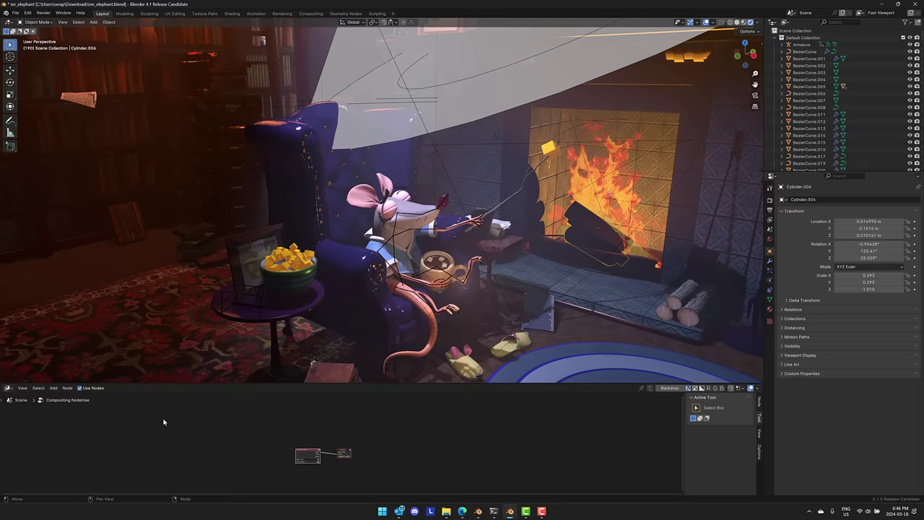
Step: Move the Composite node farther from the Render Layers node and set the viewport shading's Compositor option to Always
scroll(385, 451, up, 3)
scroll(413, 464, up, 4)
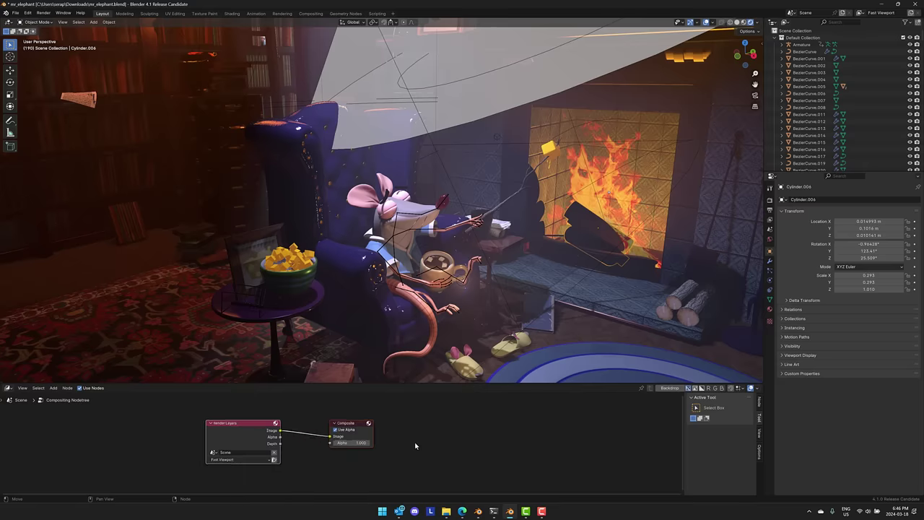
drag(370, 415, 451, 416)
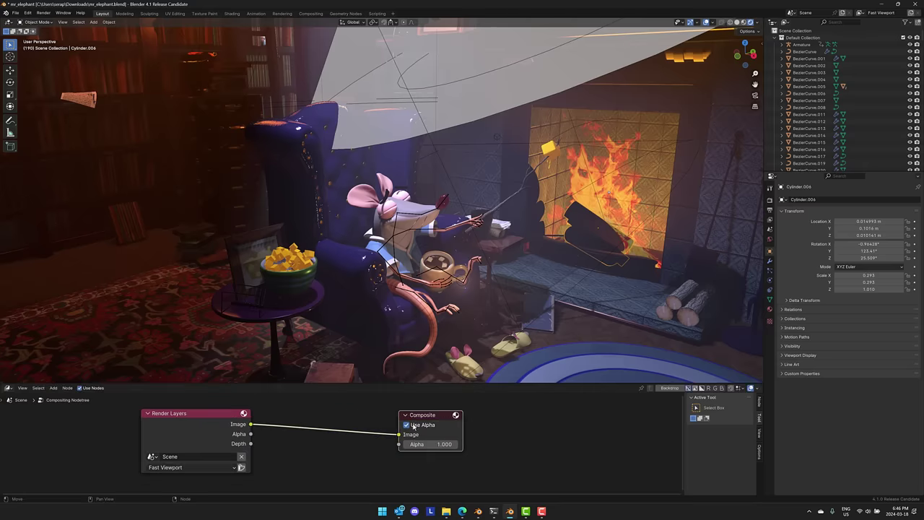
click(756, 23)
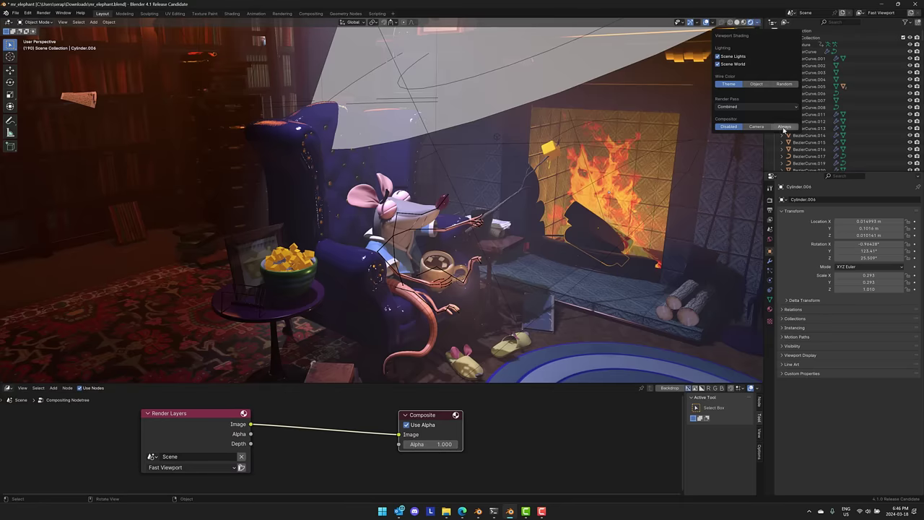
click(783, 127)
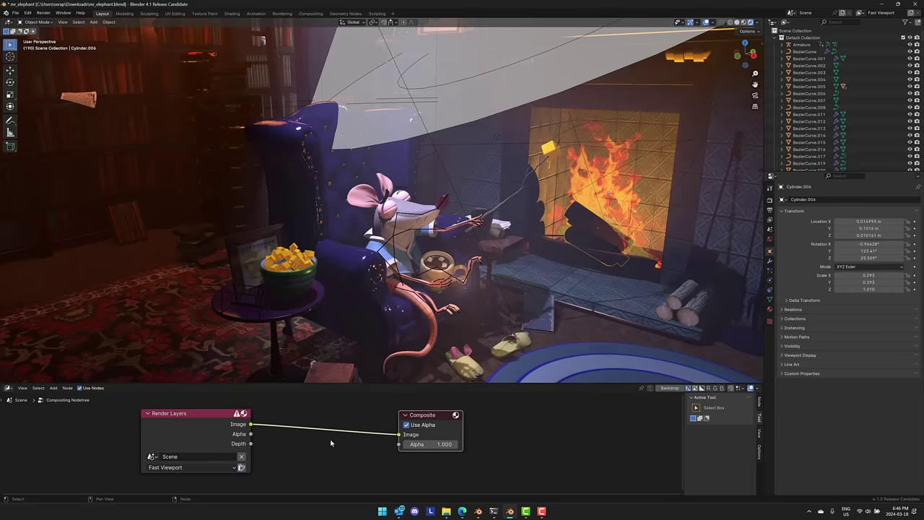
Step: Insert a Hue/Saturation/Value node between Render Layers and Composite, and set its Hue to 0.483 and Saturation to 1.033
key(F3)
text(satu)
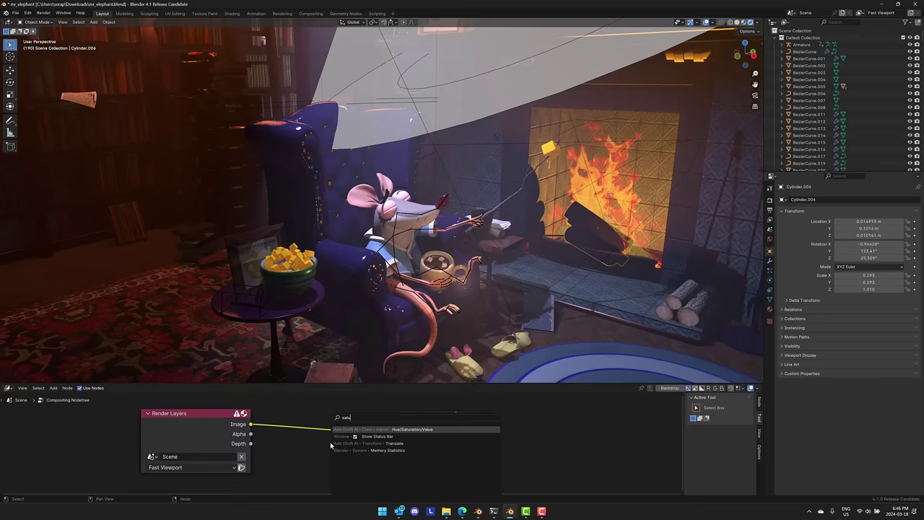
key(Return)
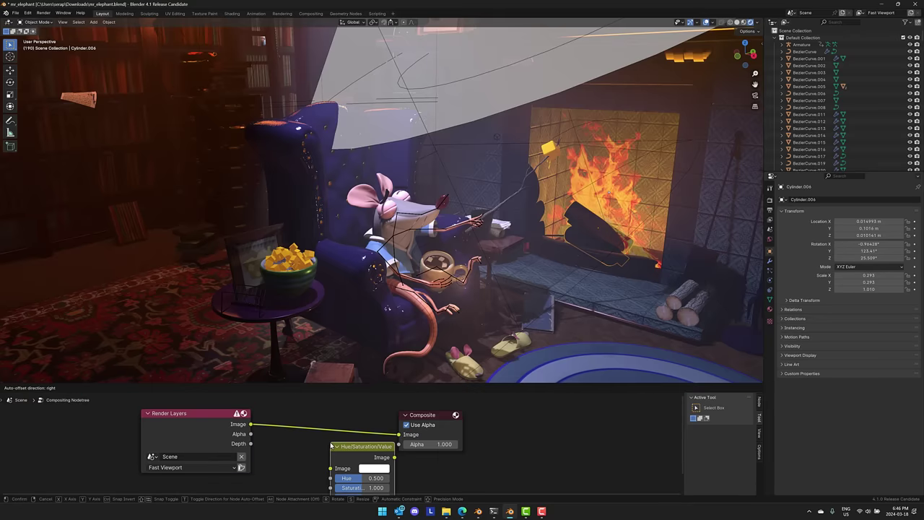
click(296, 408)
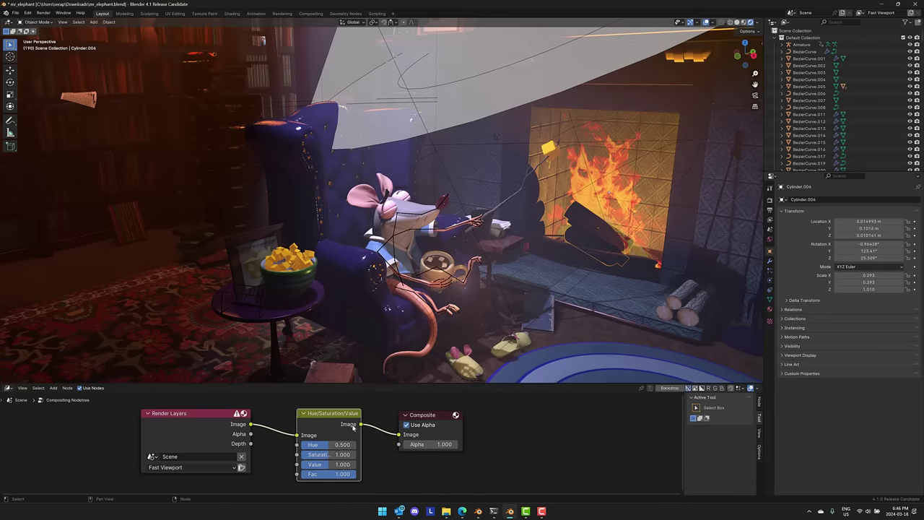
mouse_move(343, 444)
mouse_down()
mouse_move(314, 444)
mouse_move(348, 444)
mouse_move(350, 455)
mouse_move(338, 455)
mouse_up()
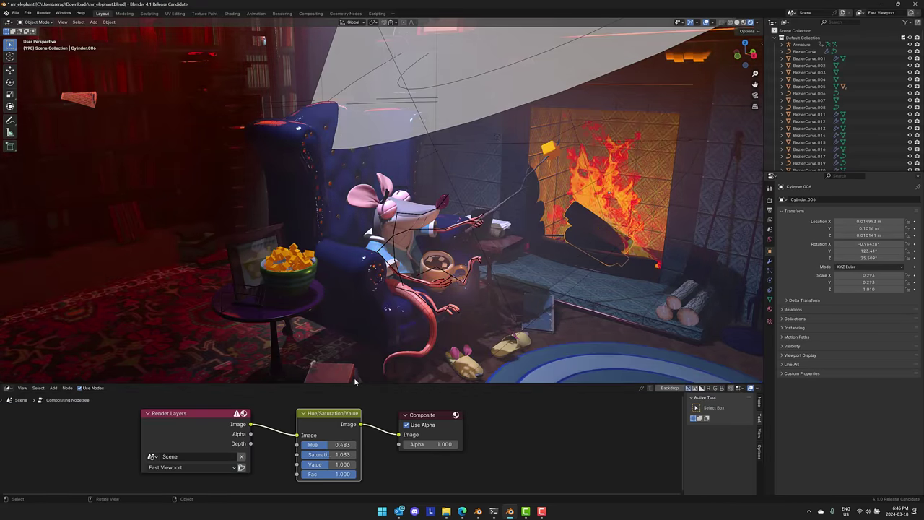